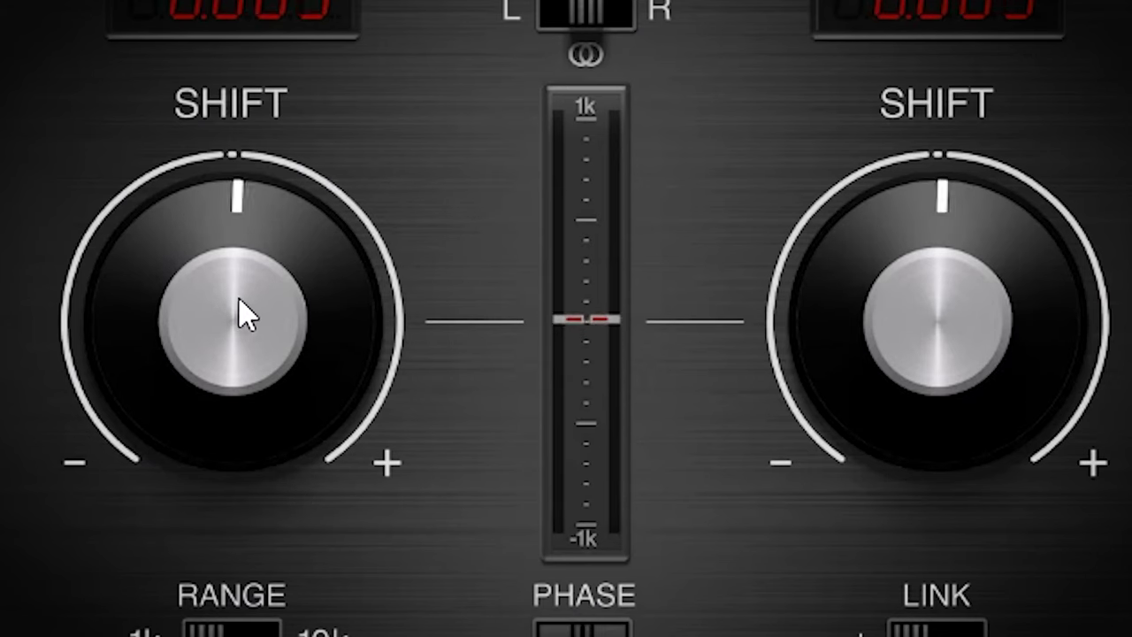
Sweep both shifts and bring them back near zero, trying the source on R then L
mouse_move(246, 347)
mouse_down()
mouse_move(323, 193)
mouse_move(257, 341)
mouse_up()
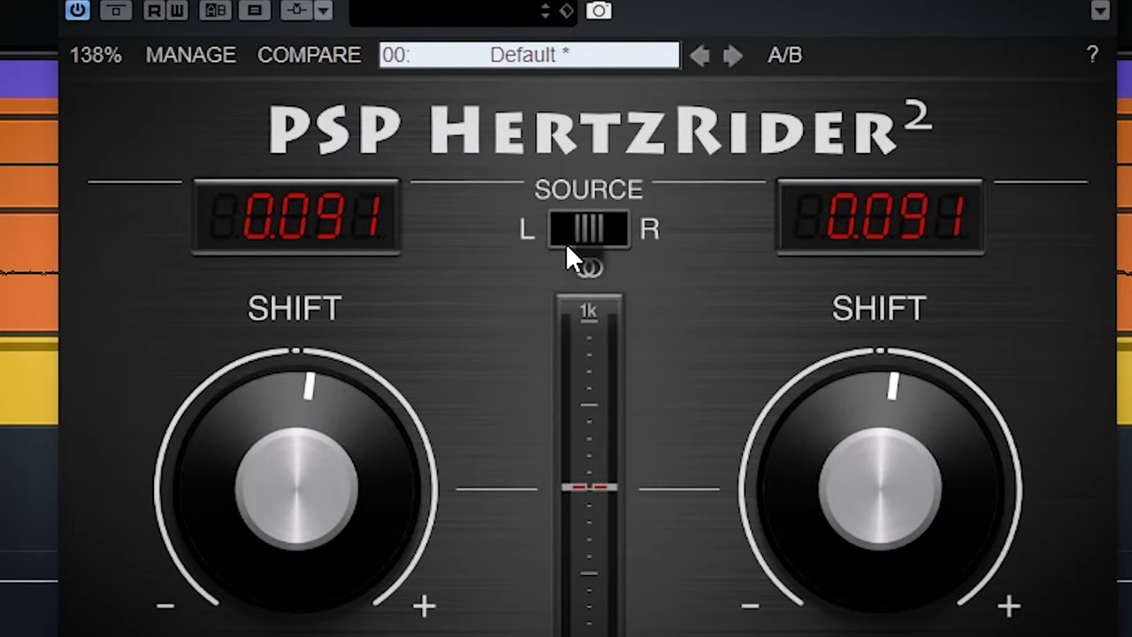
drag(204, 513, 203, 529)
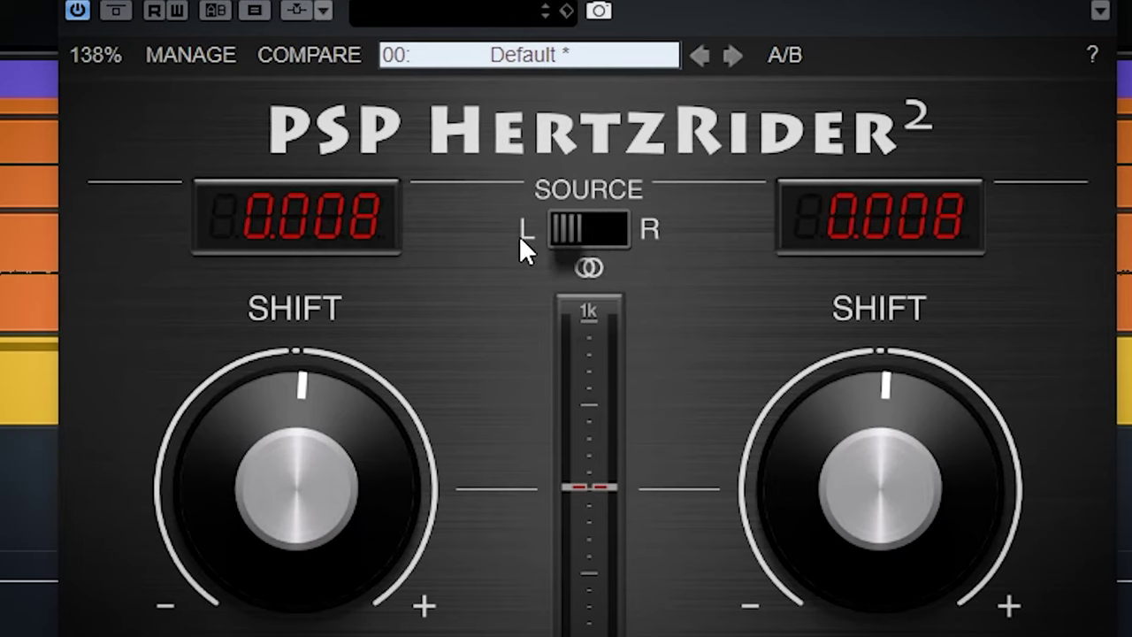
click(610, 230)
click(565, 250)
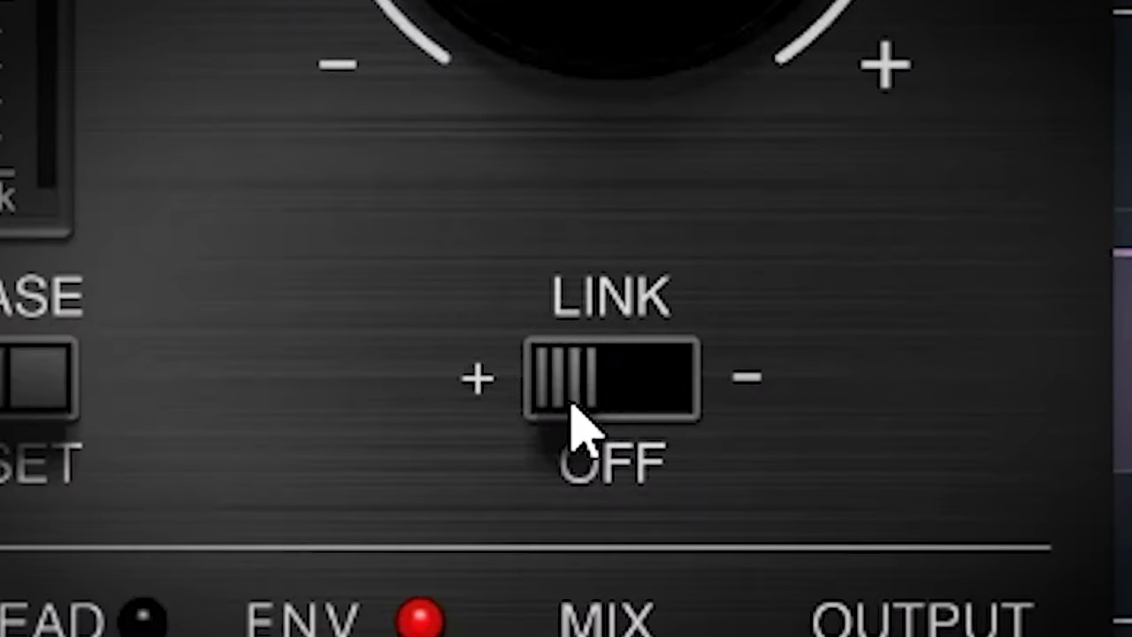
Cycle the LINK switch through off and opposite modes so the two shifts move together
click(596, 405)
drag(616, 409, 718, 408)
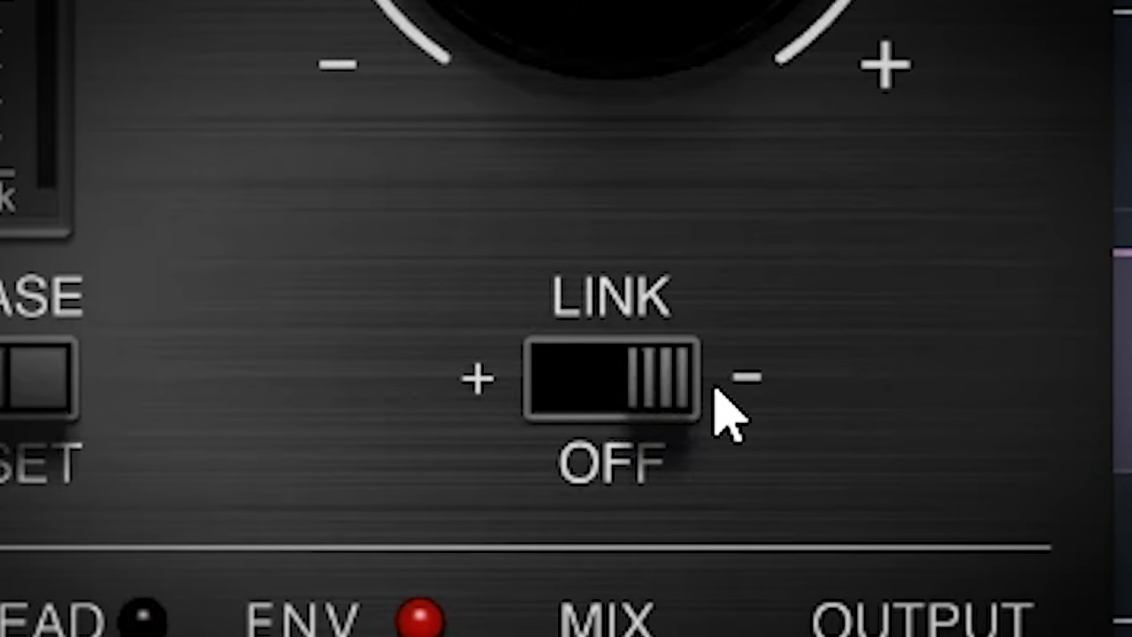
drag(641, 411, 784, 424)
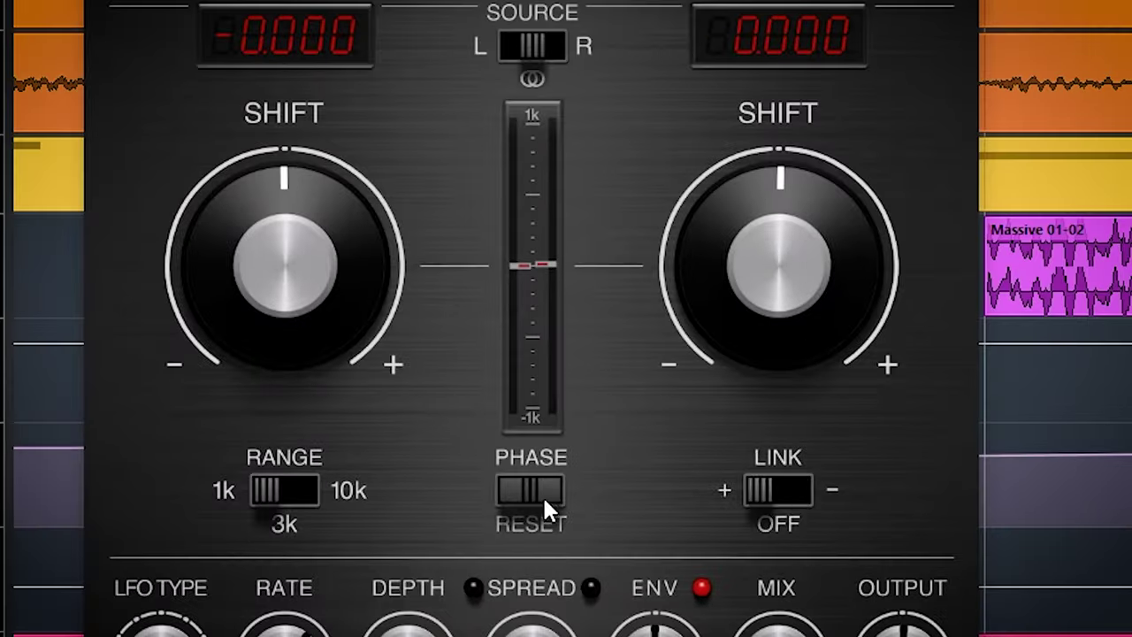
drag(778, 212, 766, 151)
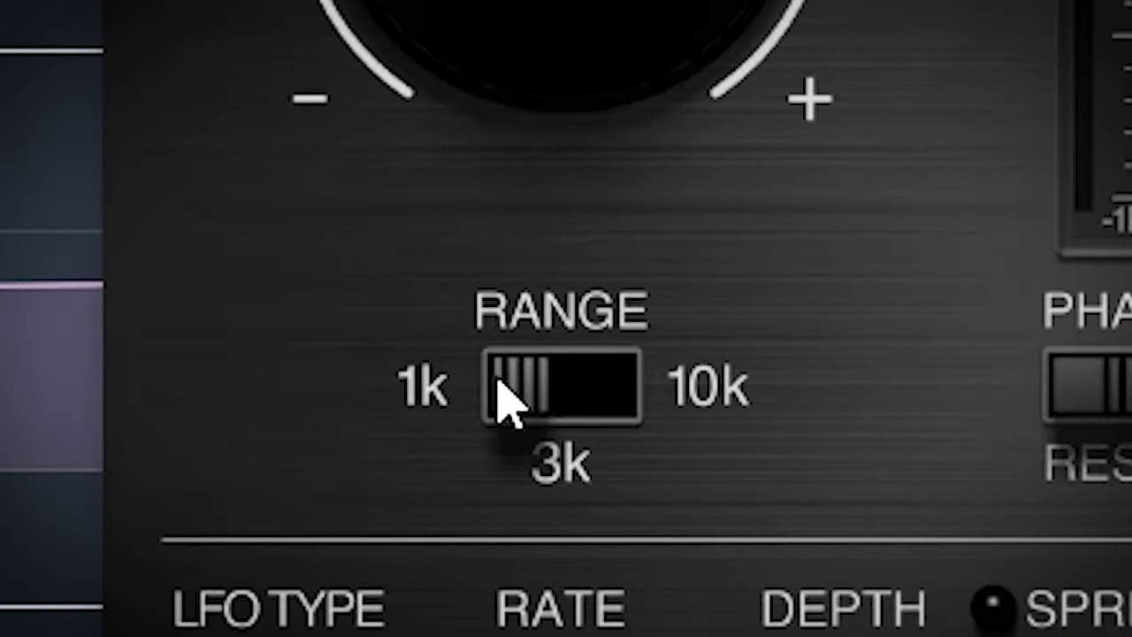
Leave the shift range on 3k after trying 1k and 10k, recentre the shift, and unlink the channels
drag(516, 407, 619, 402)
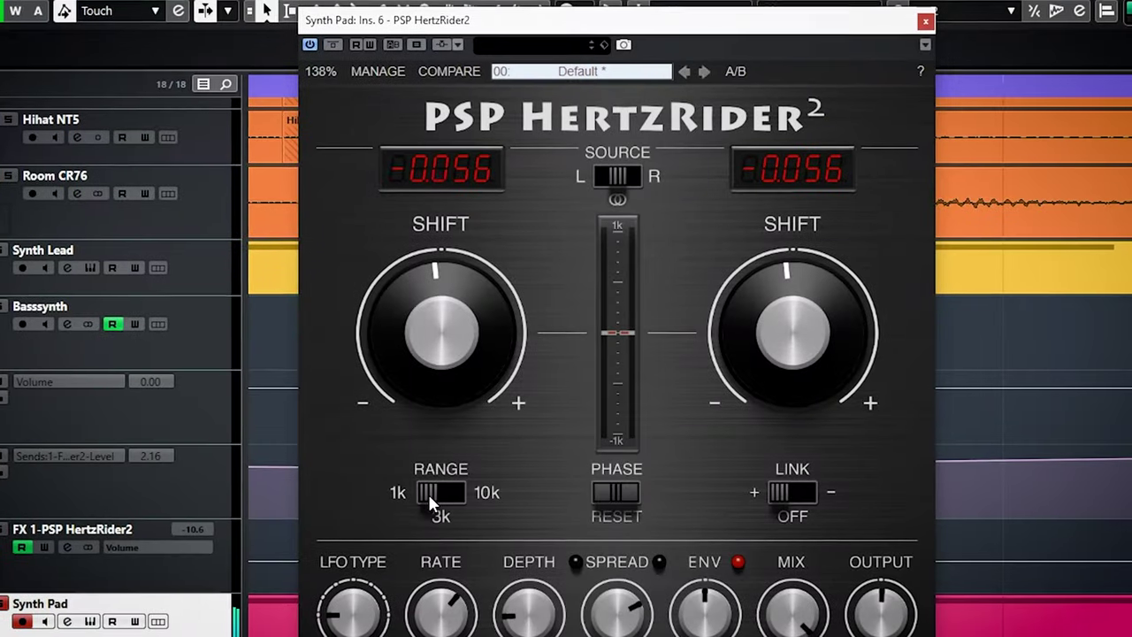
drag(480, 492, 428, 492)
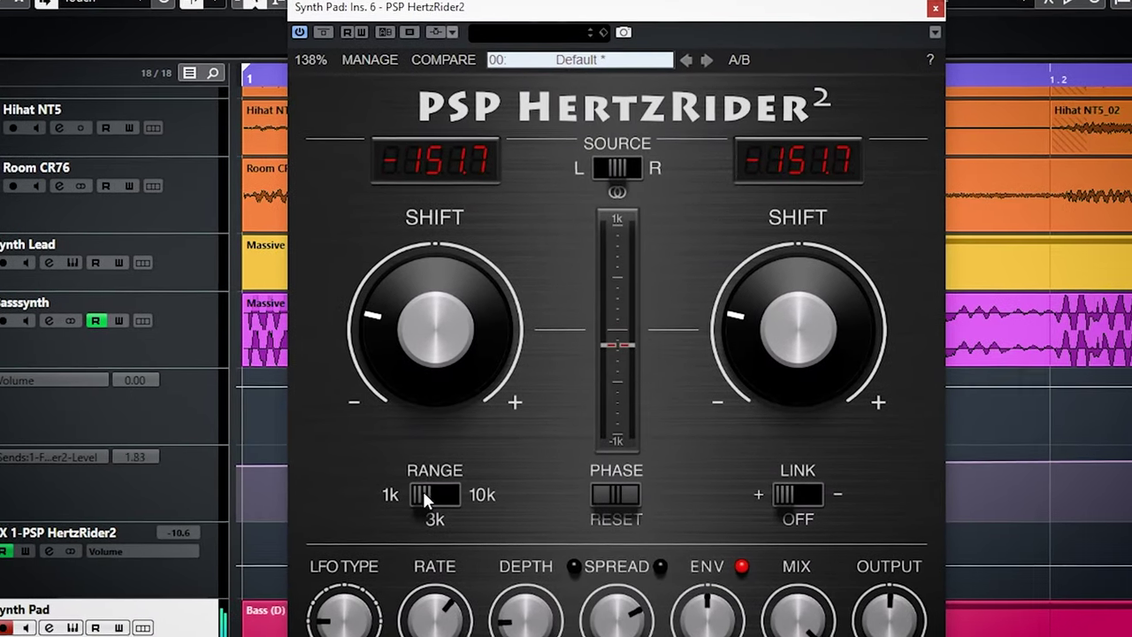
click(424, 492)
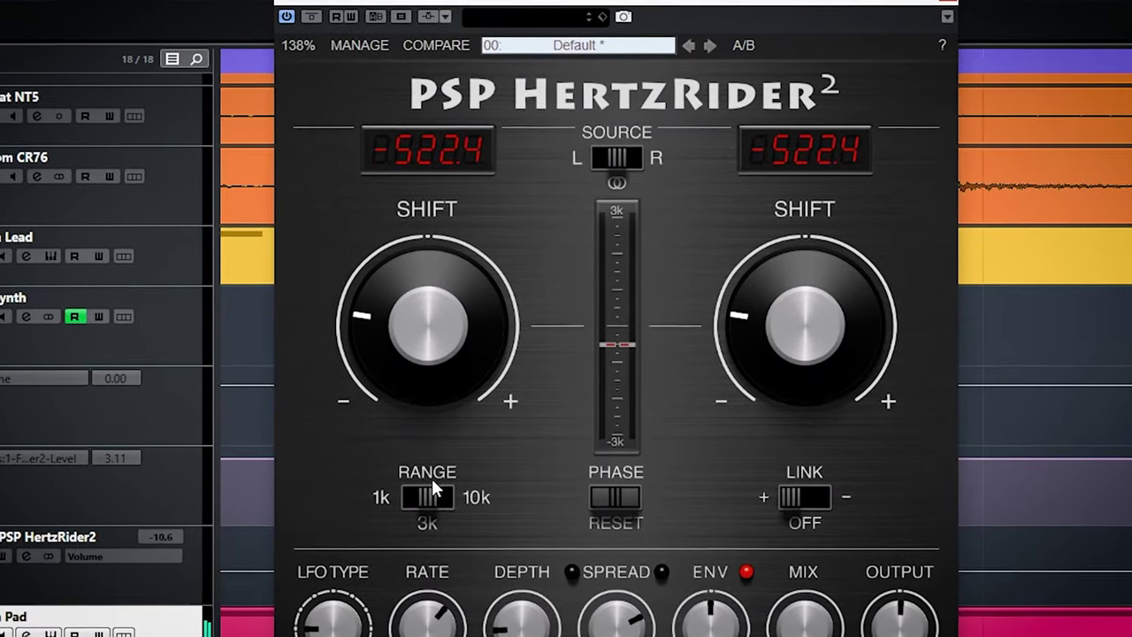
click(431, 482)
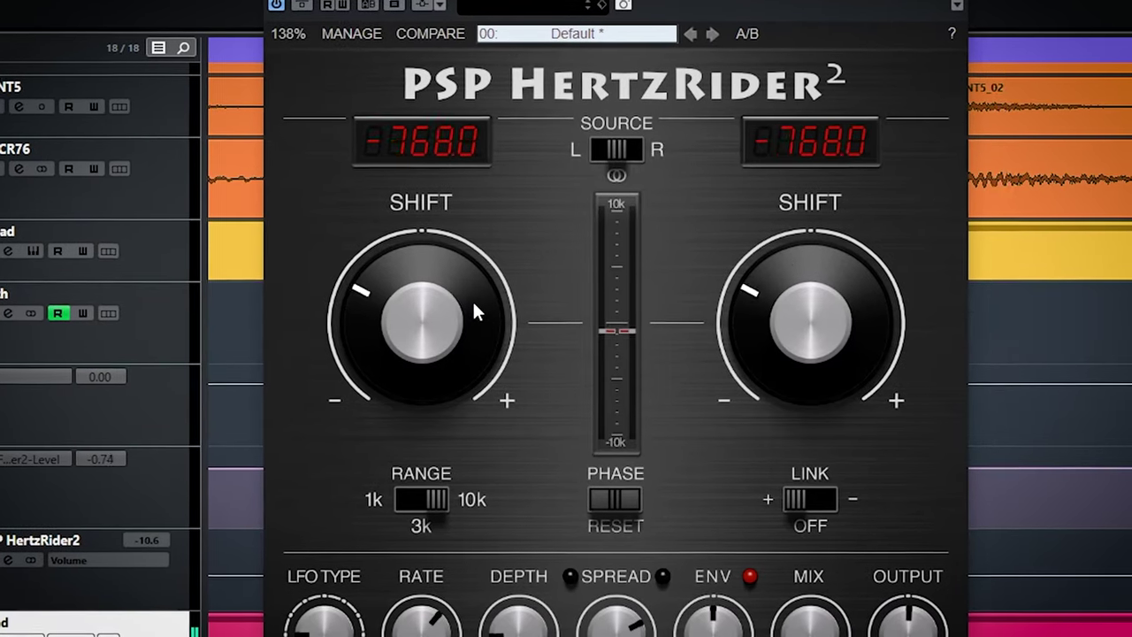
click(417, 501)
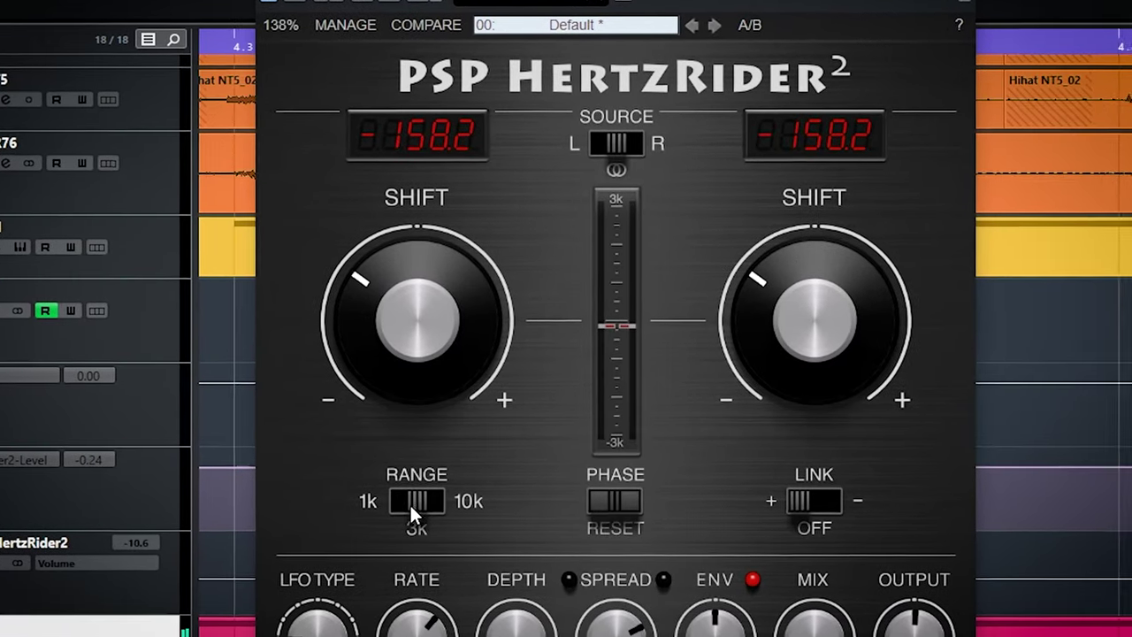
drag(404, 328, 416, 225)
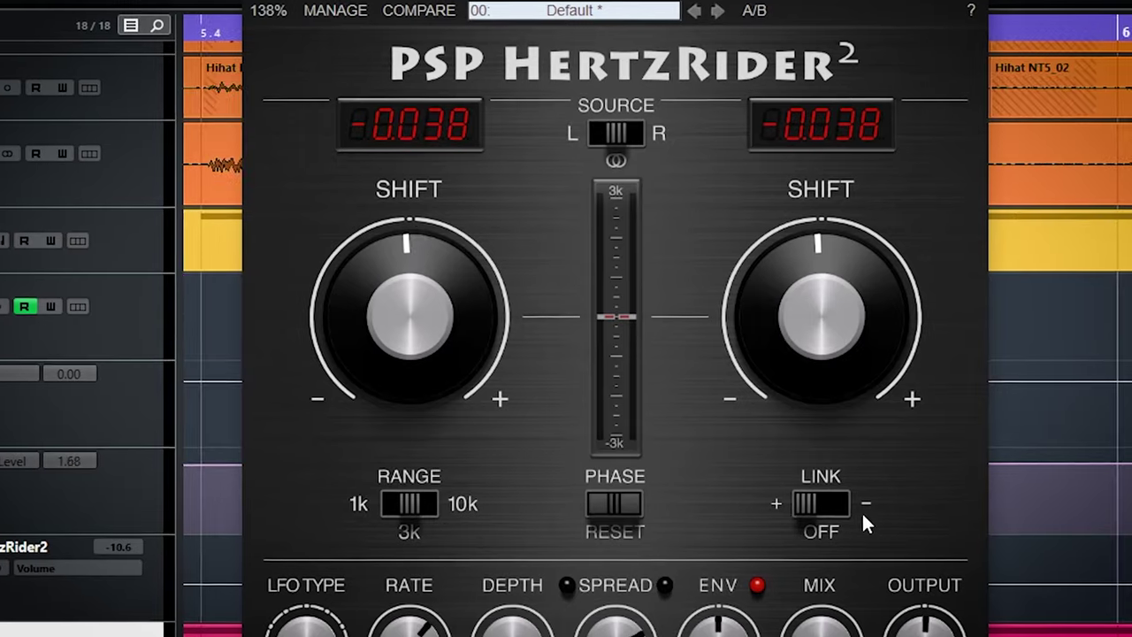
click(833, 502)
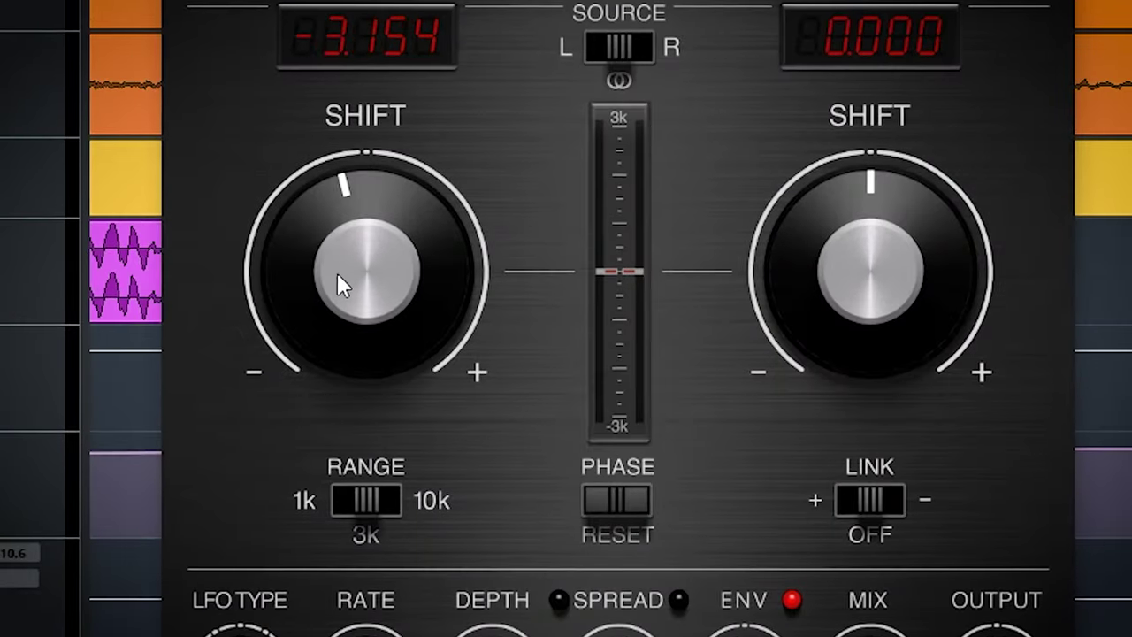
Shift the Synth Pad's left channel slightly down and its right channel slightly up
drag(337, 274, 331, 301)
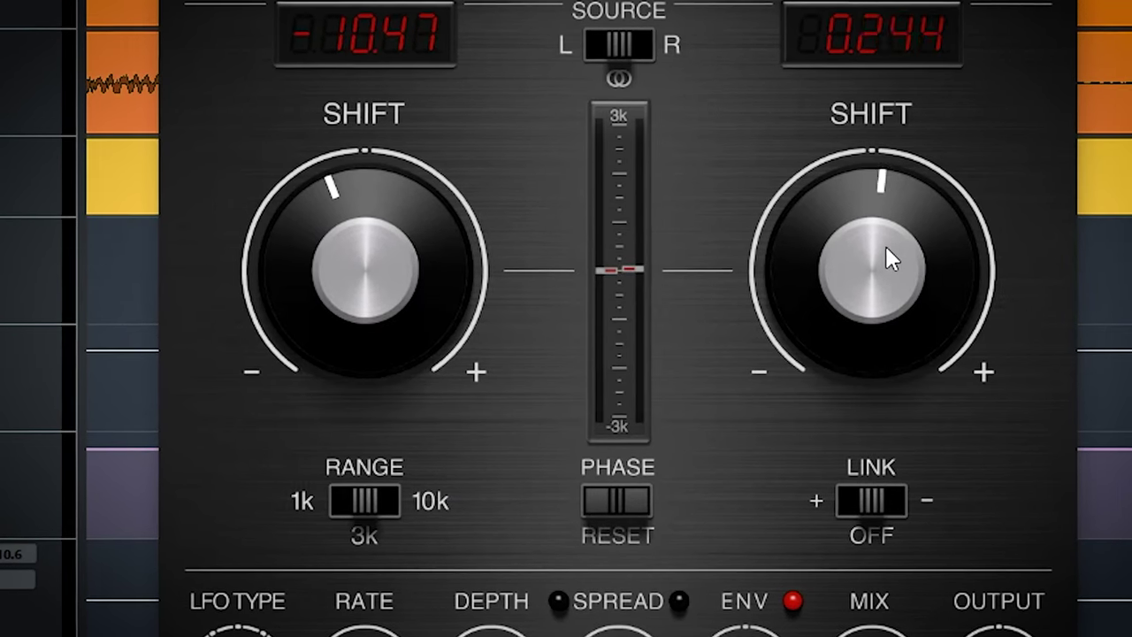
drag(885, 245, 892, 210)
scroll(345, 251, down, 3)
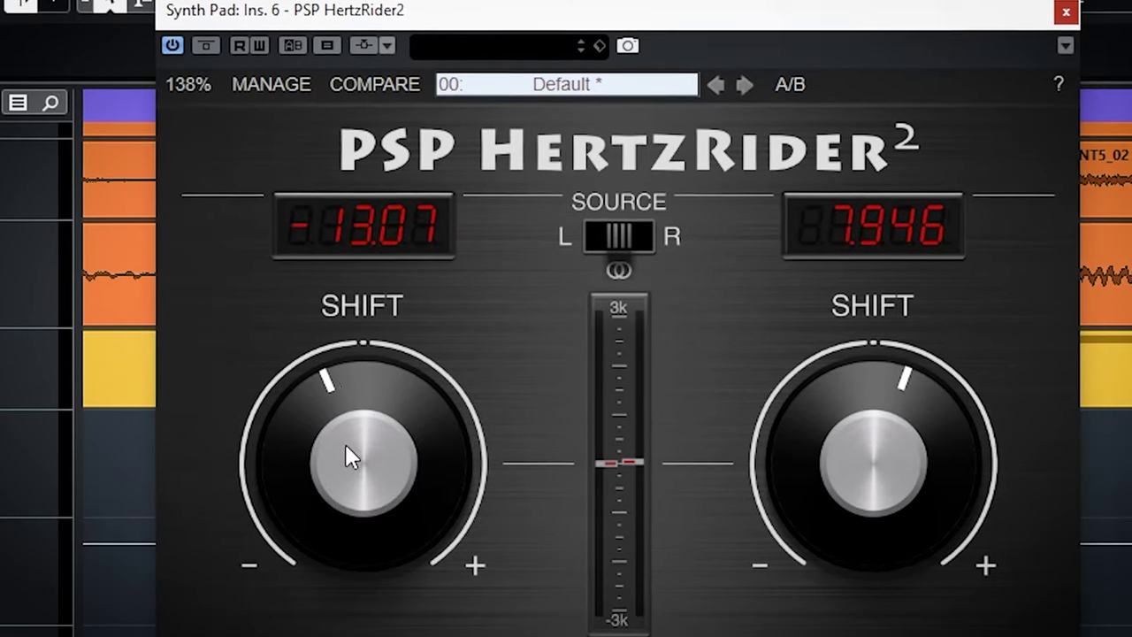
scroll(349, 456, up, 5)
scroll(867, 455, down, 5)
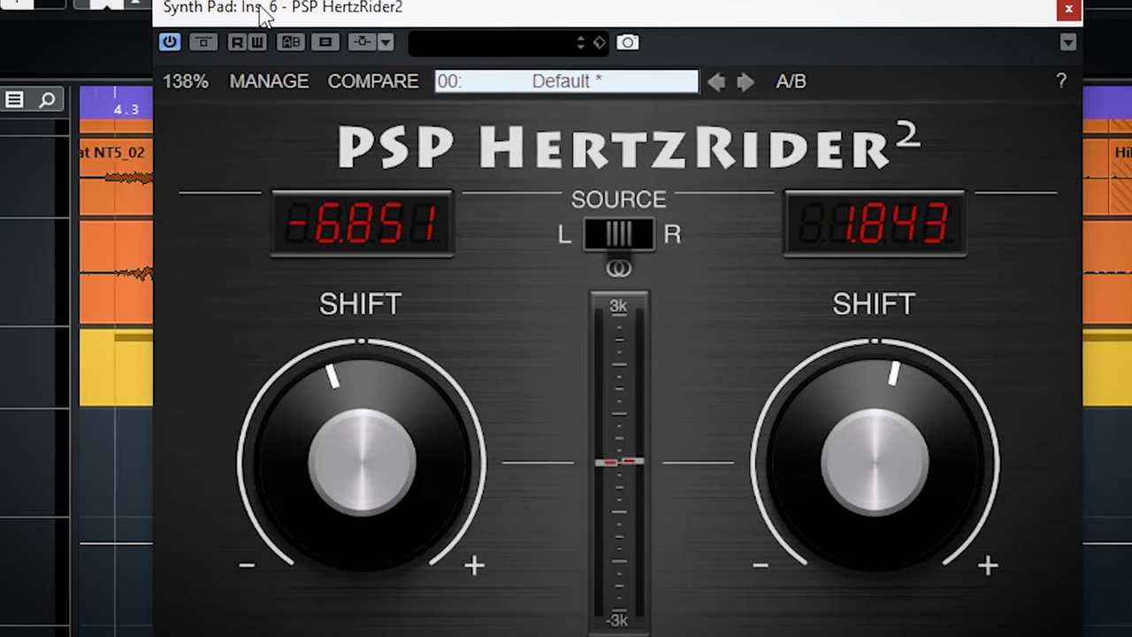
scroll(320, 433, up, 3)
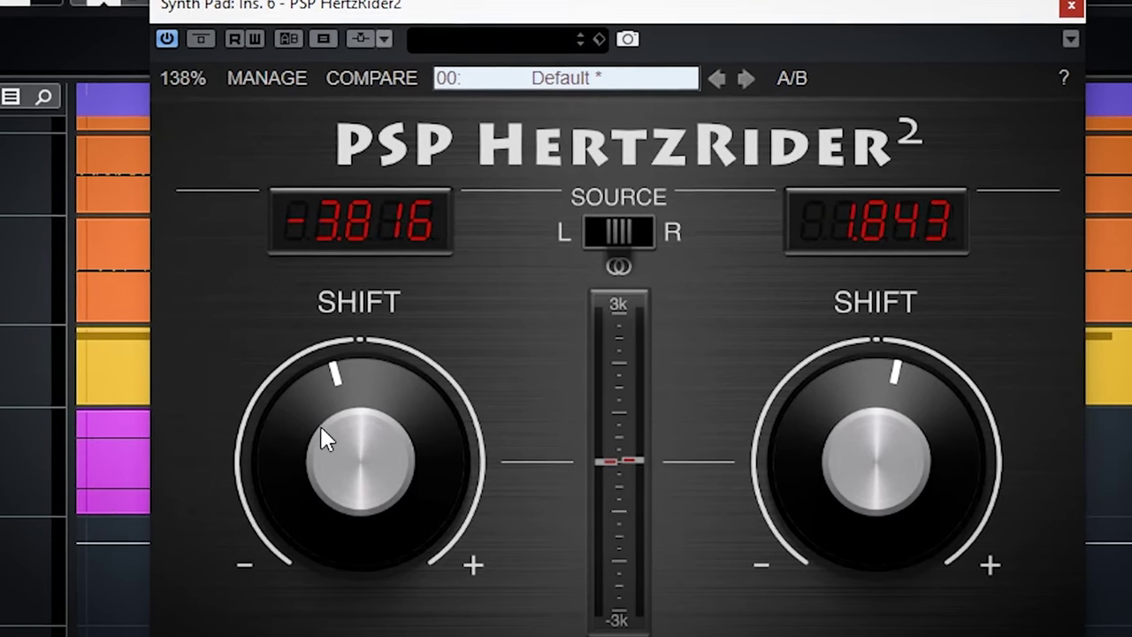
scroll(856, 446, up, 2)
scroll(362, 438, down, 2)
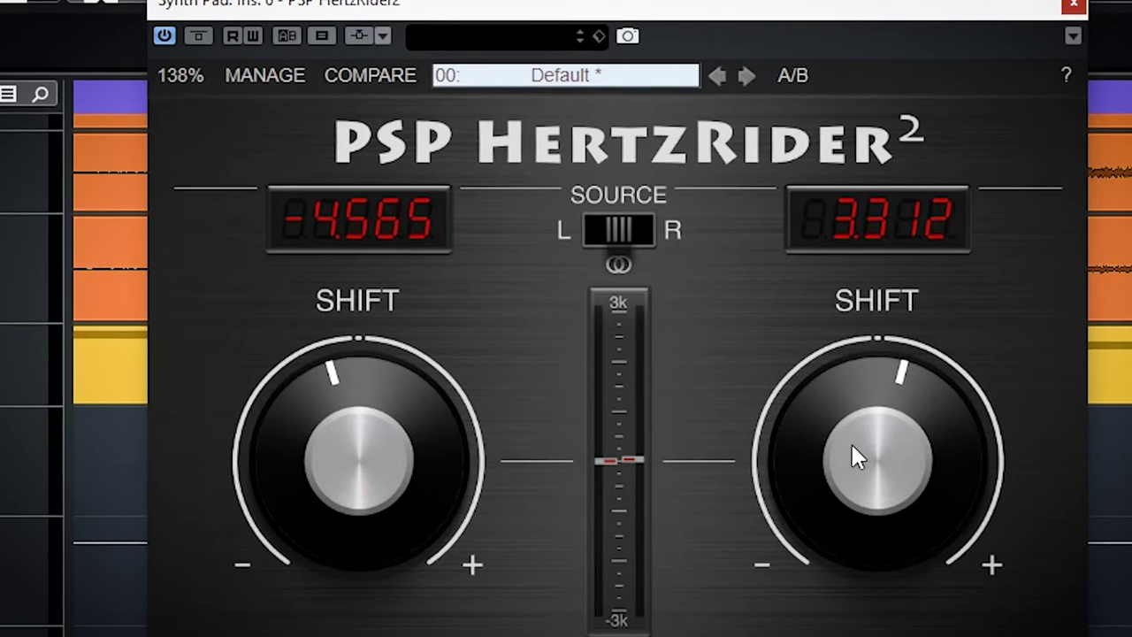
scroll(849, 460, up, 1)
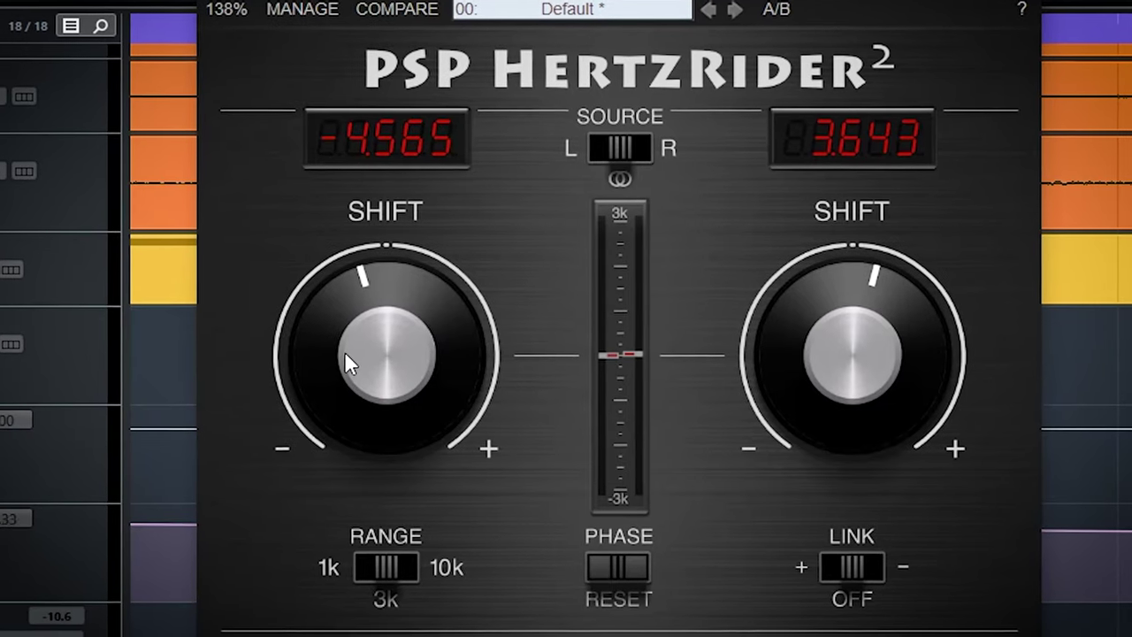
scroll(407, 389, down, 3)
scroll(880, 283, up, 4)
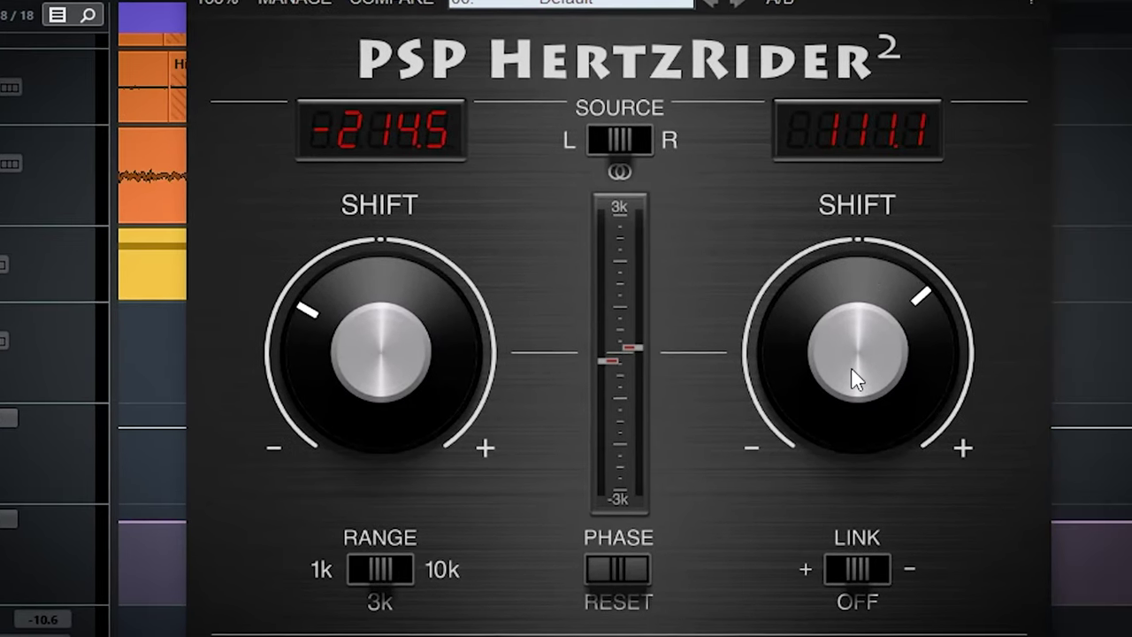
scroll(858, 380, down, 3)
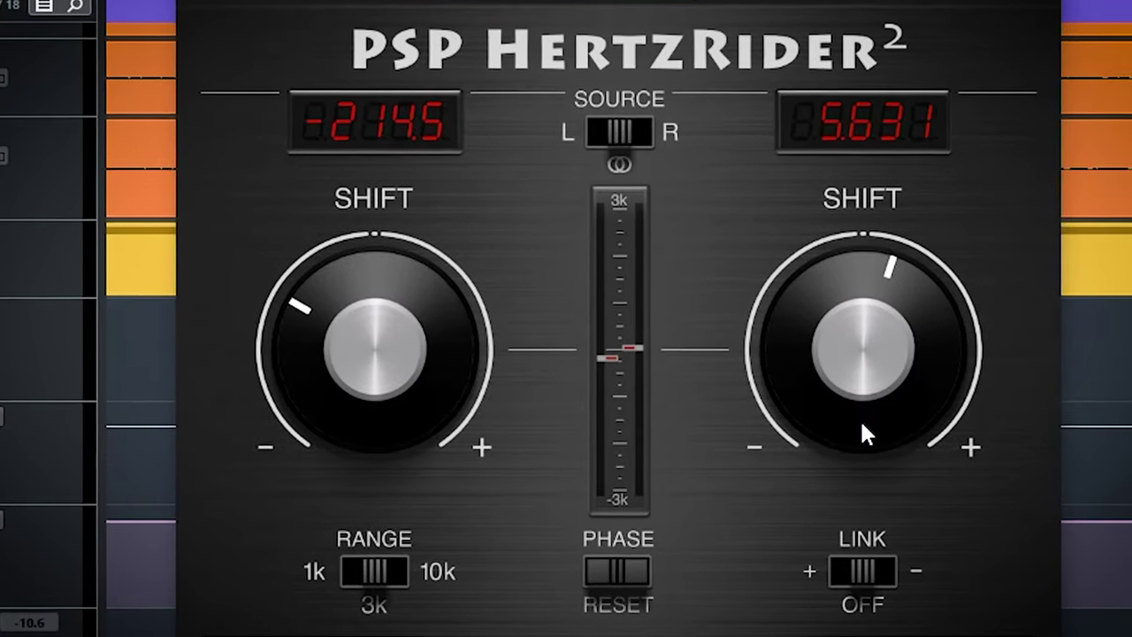
scroll(831, 426, down, 2)
scroll(371, 345, up, 4)
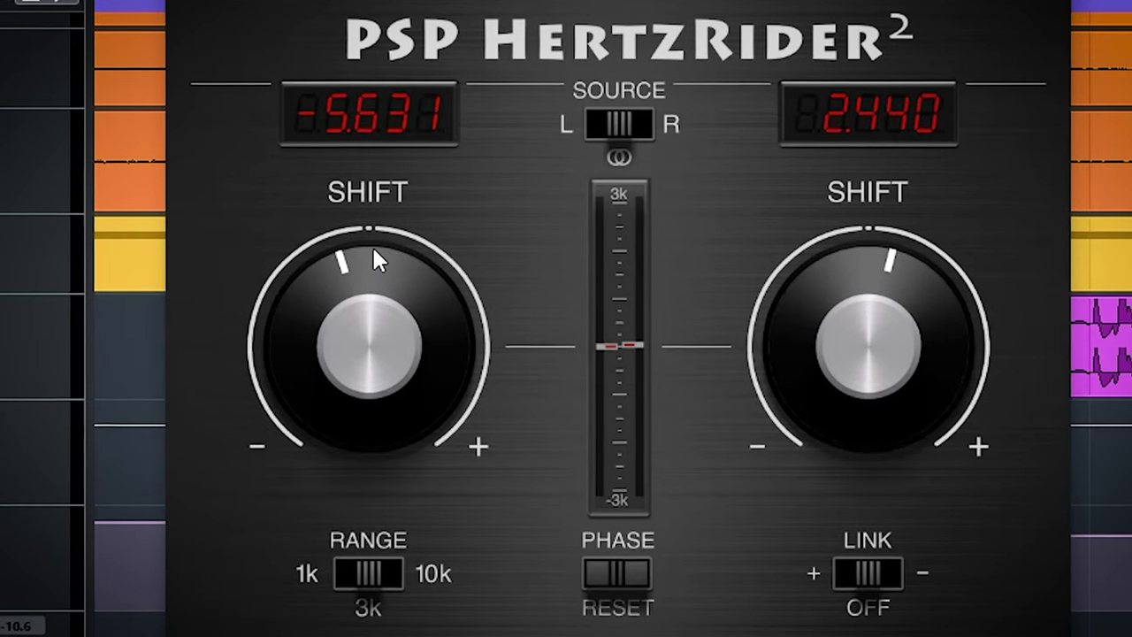
scroll(373, 259, down, 2)
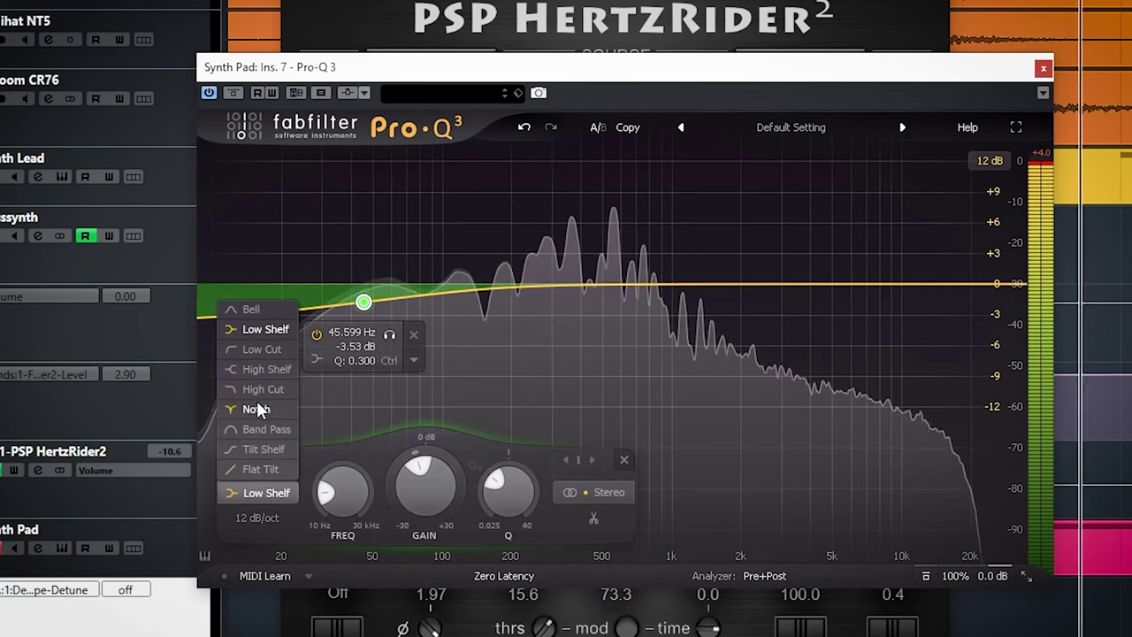
Make the Pro-Q 3 band a low cut near 72 Hz applied to the Side signal only
click(259, 350)
drag(364, 384, 397, 286)
click(598, 492)
click(607, 470)
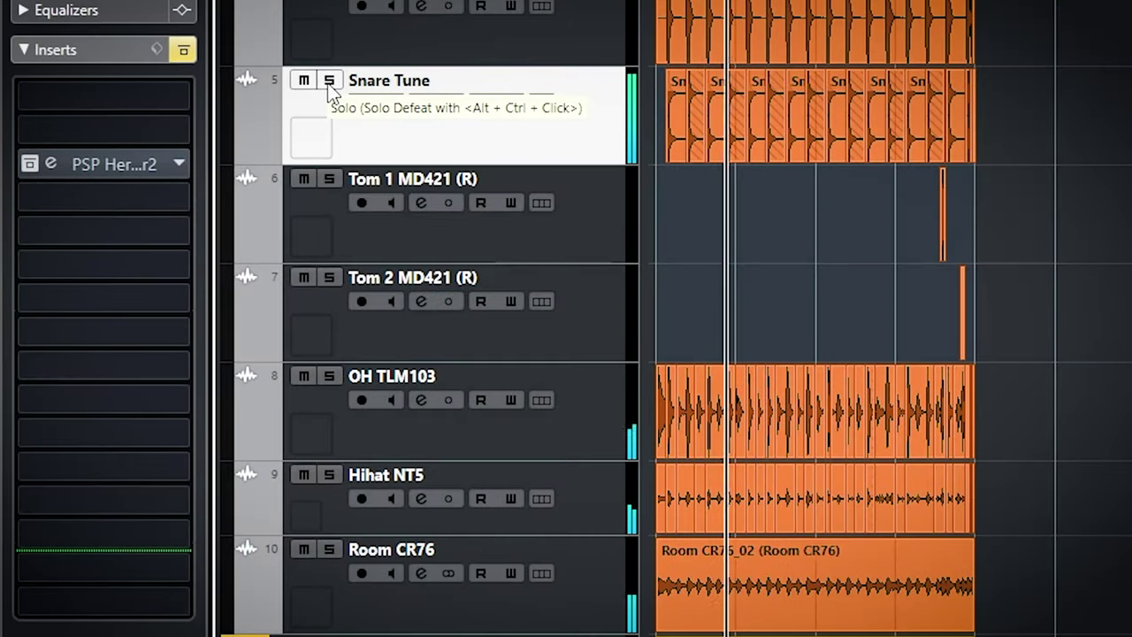
Open HertzRider2 on the soloed Snare Tune track, then unsolo and nudge the left shift slightly down
click(329, 81)
click(51, 164)
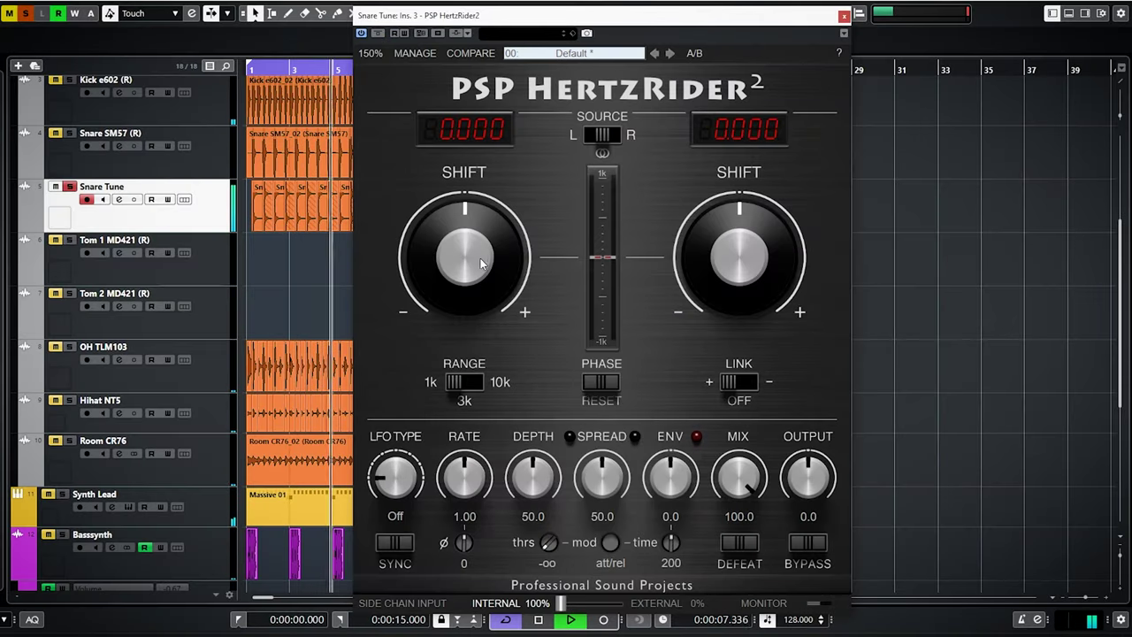
click(70, 186)
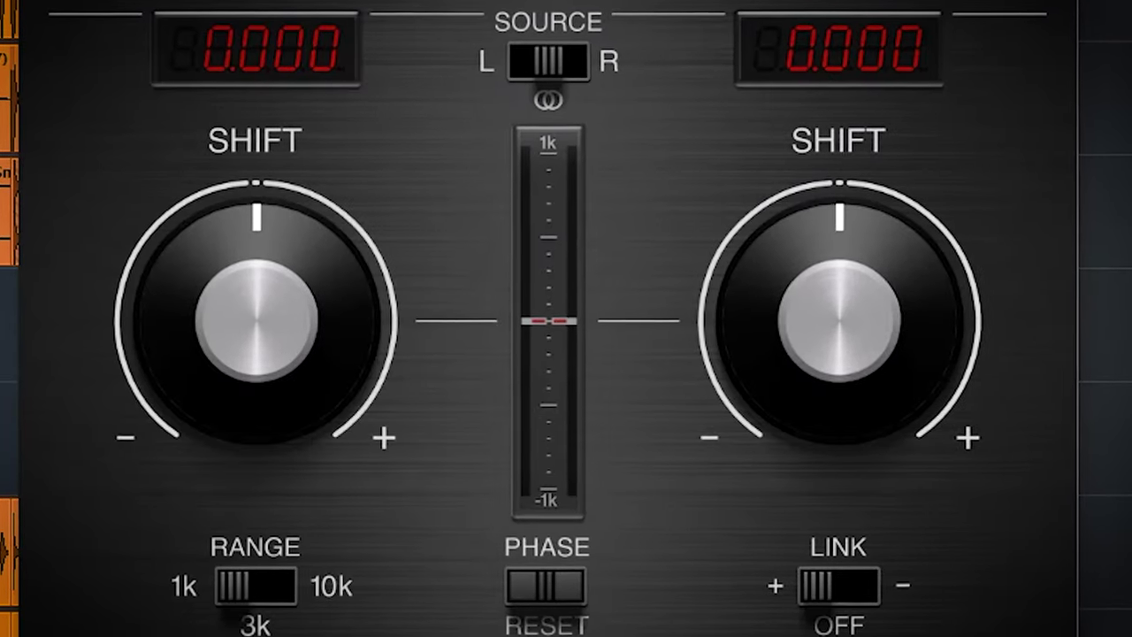
drag(242, 303, 166, 350)
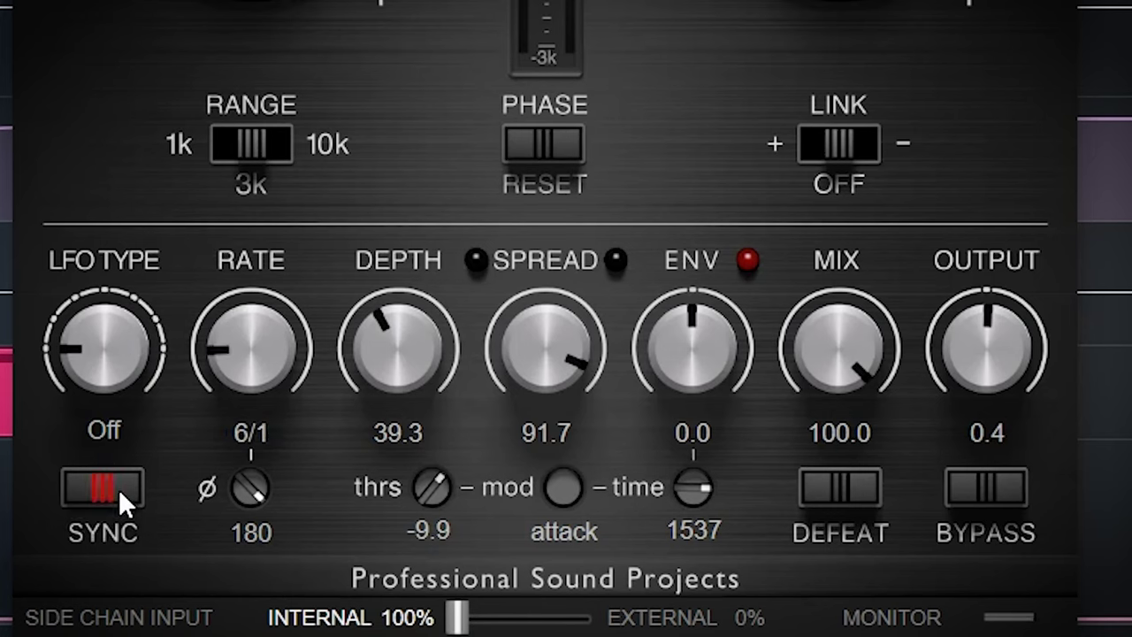
Turn LFO tempo sync off and set the LFO waveform to Triangle
click(92, 485)
click(90, 488)
click(89, 490)
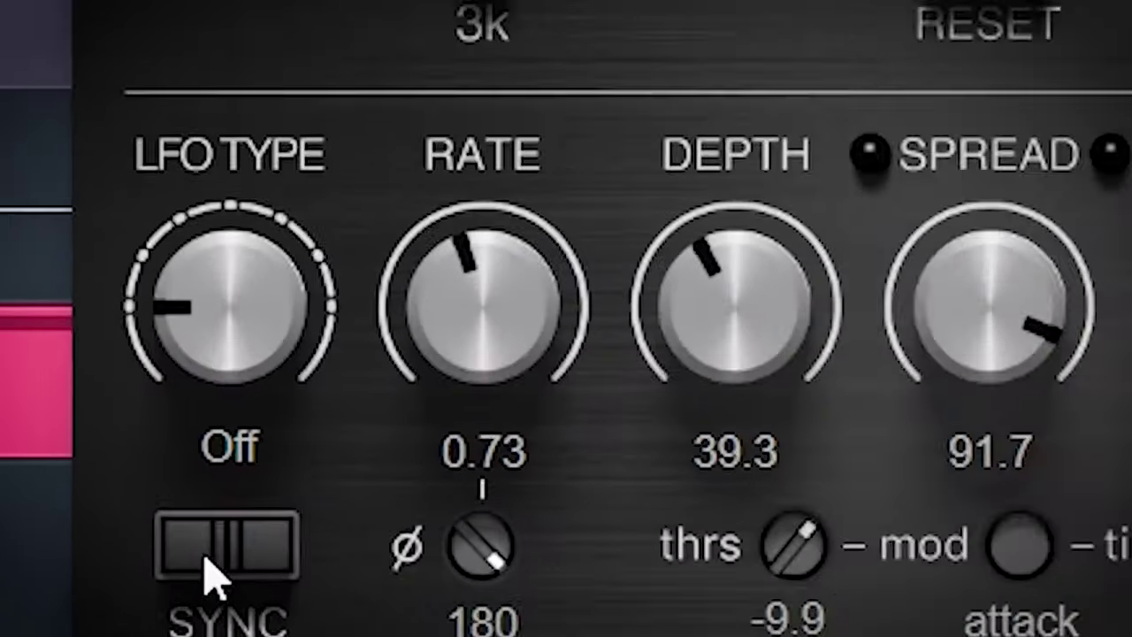
click(212, 575)
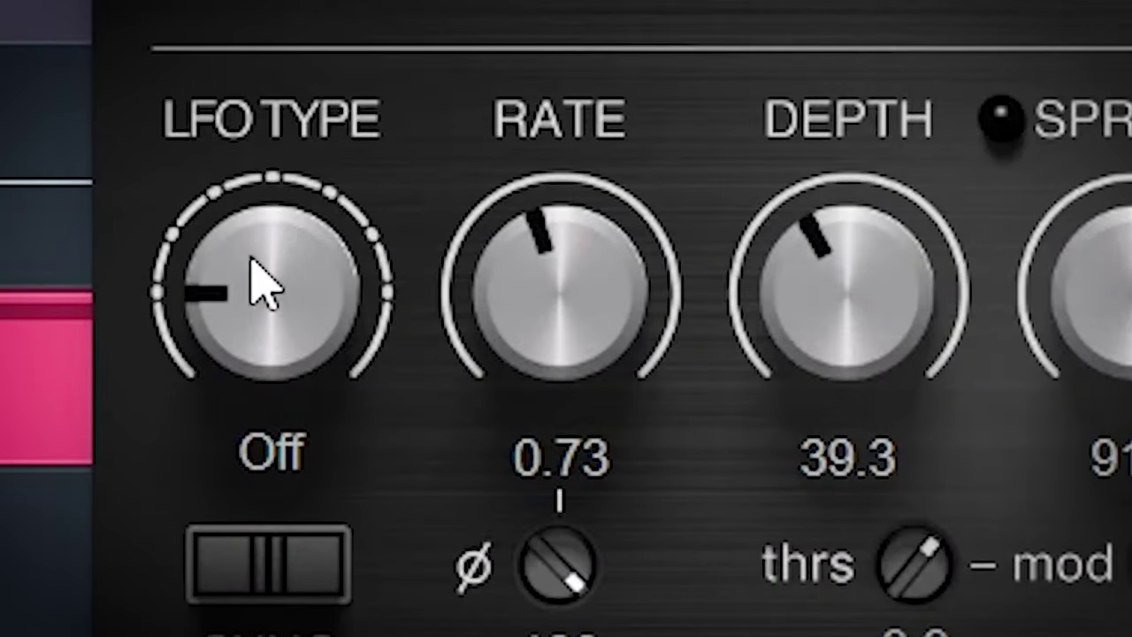
drag(251, 259, 254, 191)
drag(245, 308, 255, 263)
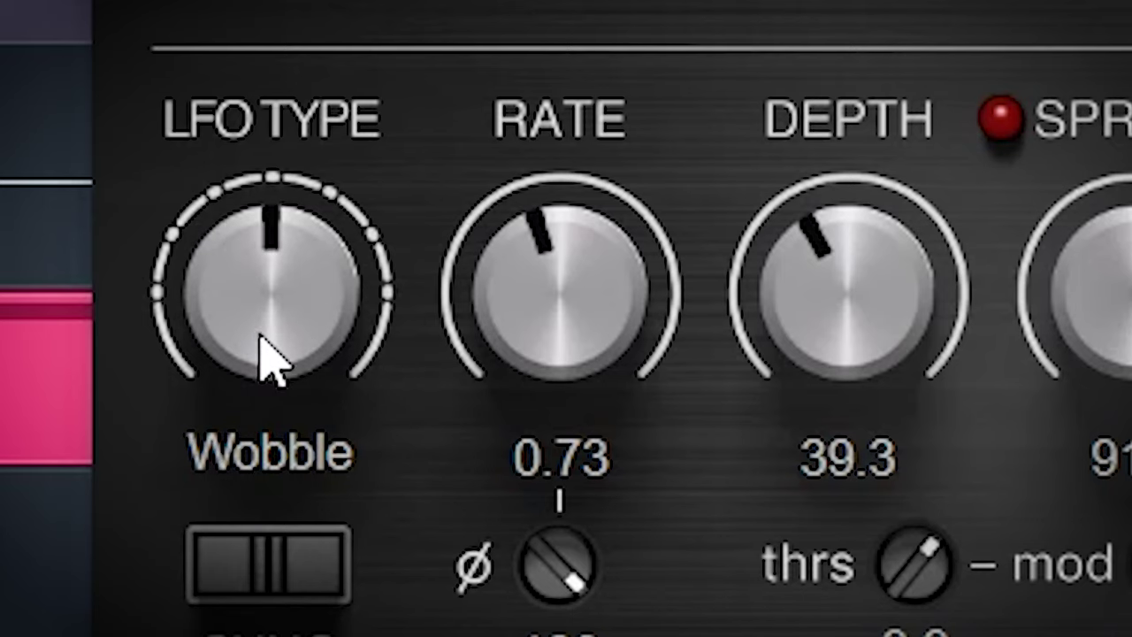
drag(269, 362, 274, 469)
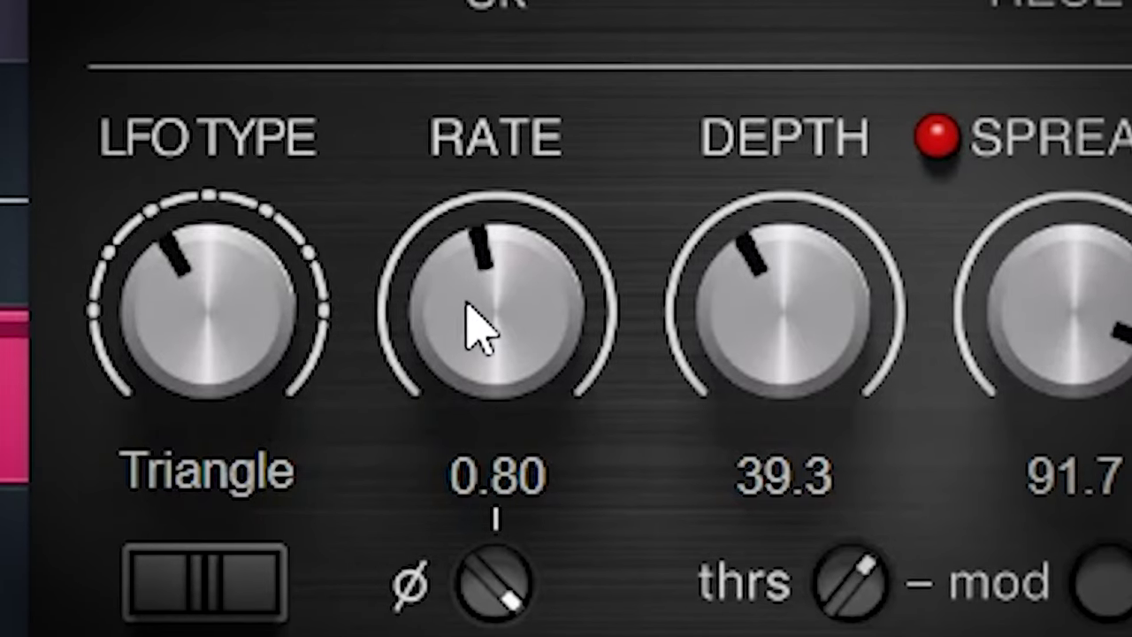
Set the LFO rate to 0.61, depth to 85.5 and stereo spread to 67.7
drag(477, 329, 527, 13)
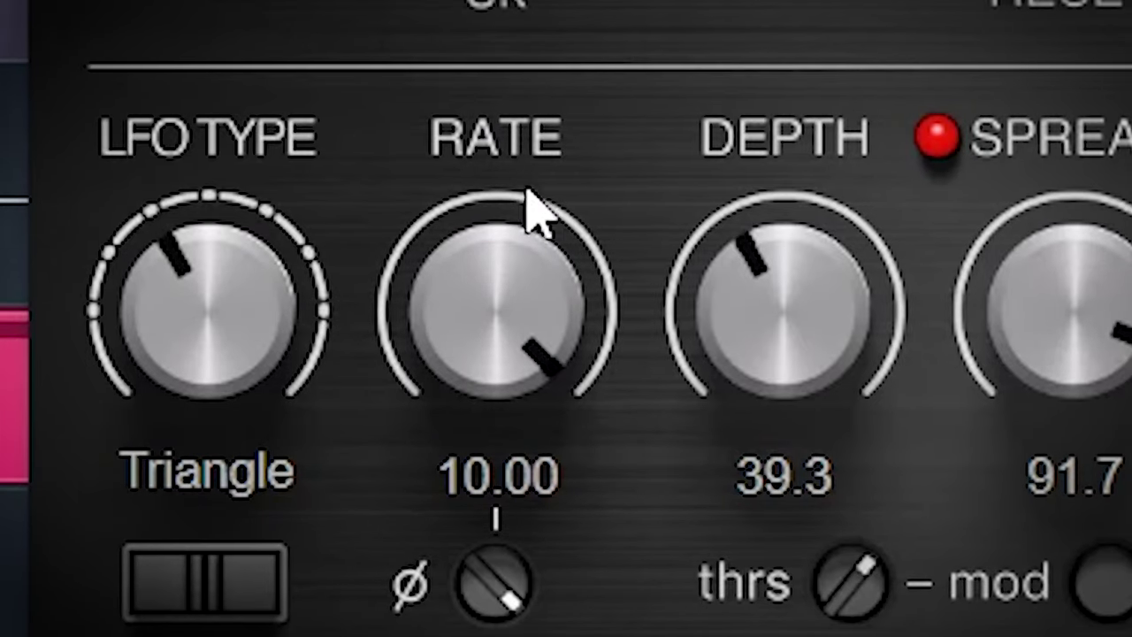
drag(526, 188, 507, 403)
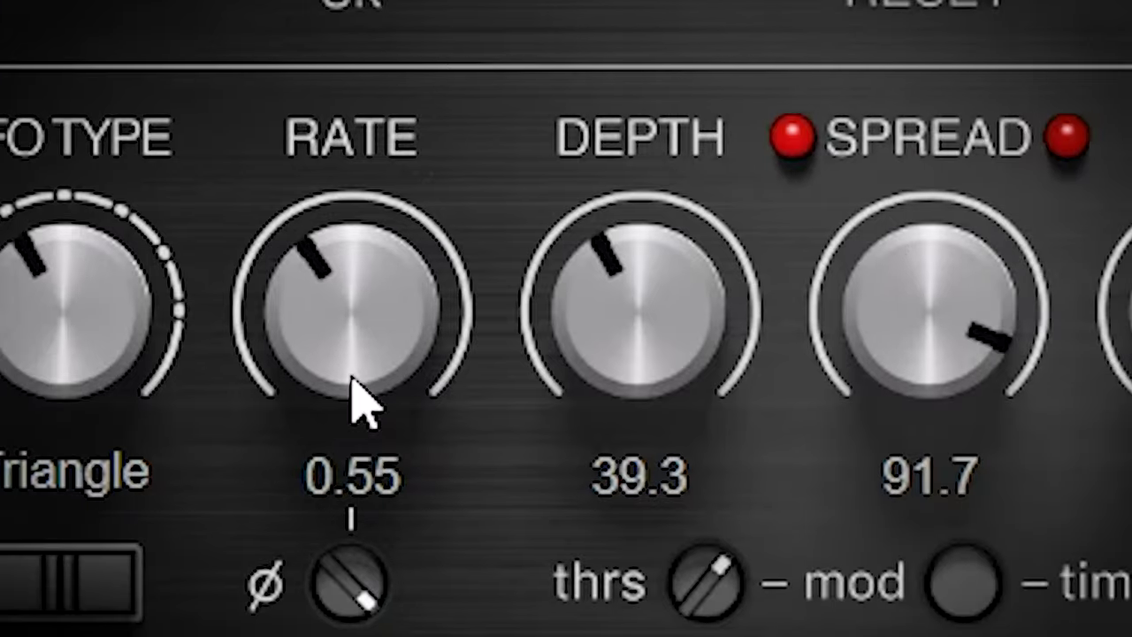
drag(670, 154, 672, 98)
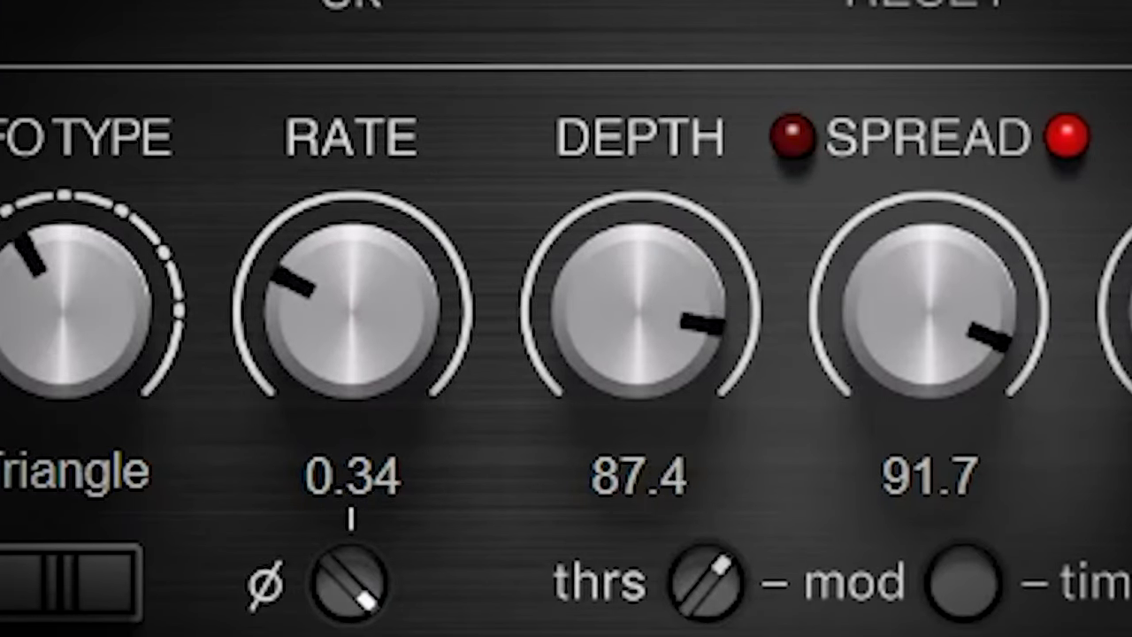
drag(390, 232, 408, 203)
drag(979, 293, 973, 513)
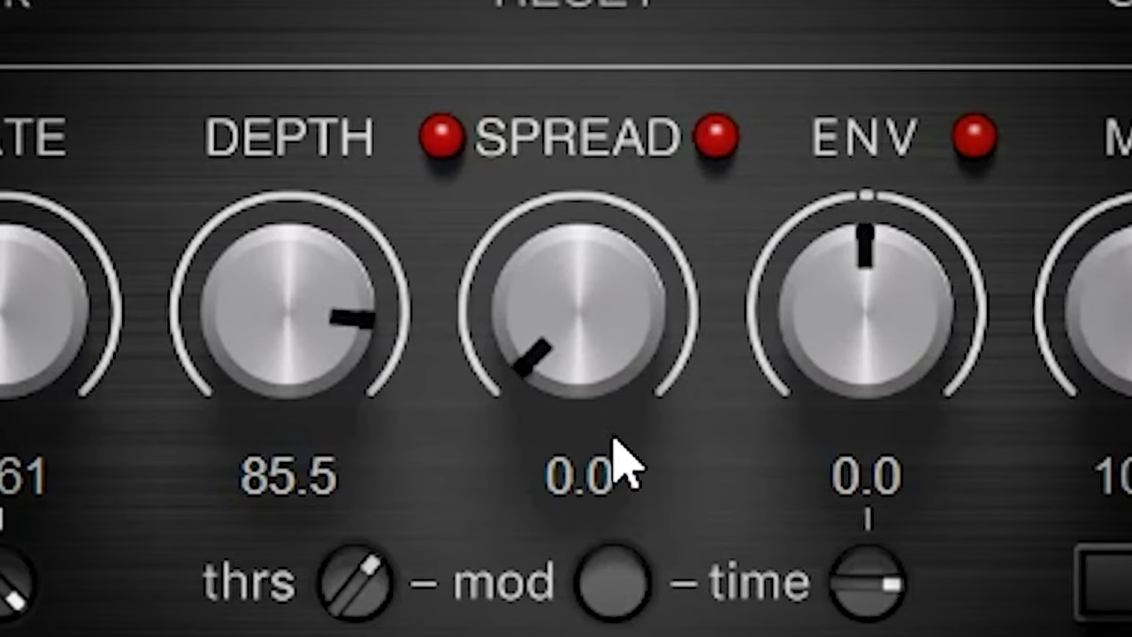
drag(607, 374, 638, 0)
drag(590, 334, 590, 298)
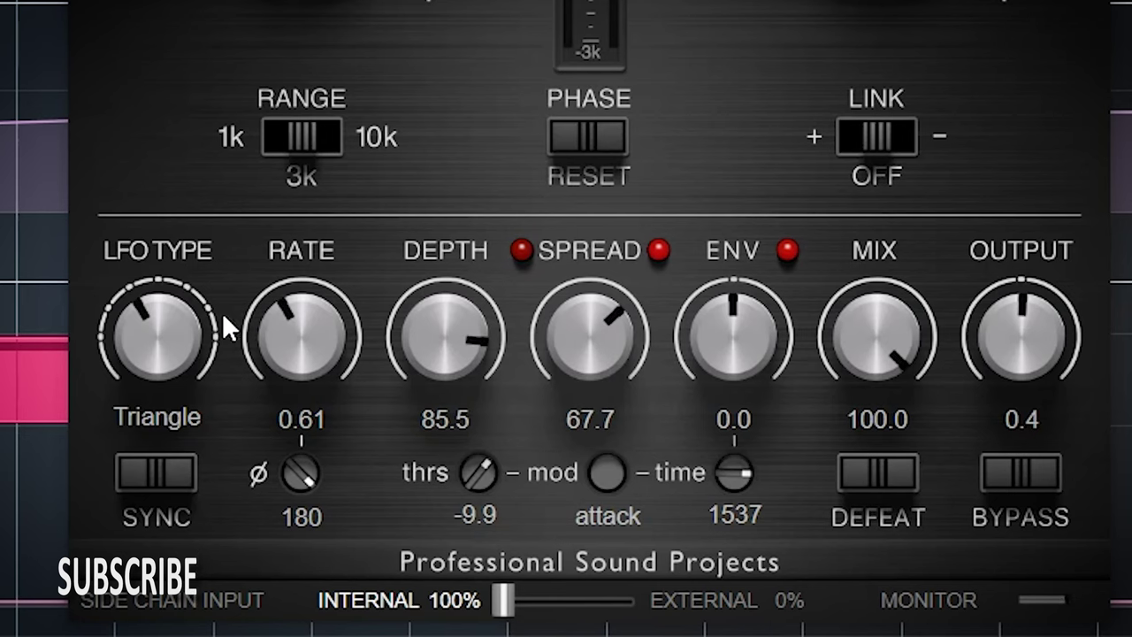
Raise the left-channel shift to 206.8 and settle the LFO at rate 1.09, depth 53.0
drag(303, 328, 303, 321)
drag(485, 333, 480, 447)
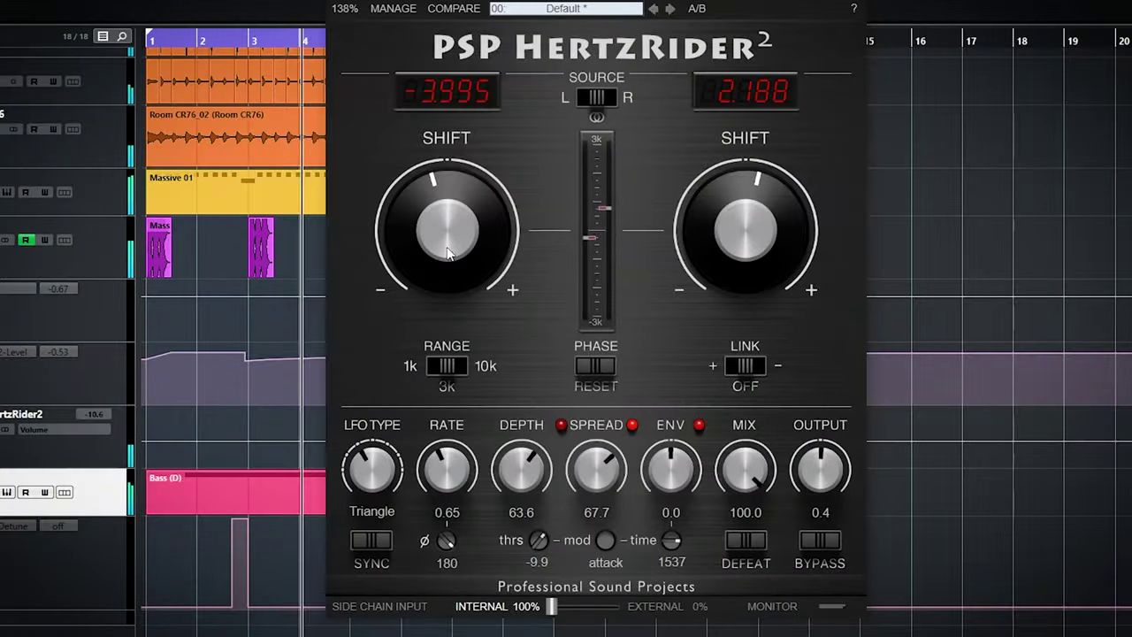
drag(449, 253, 467, 142)
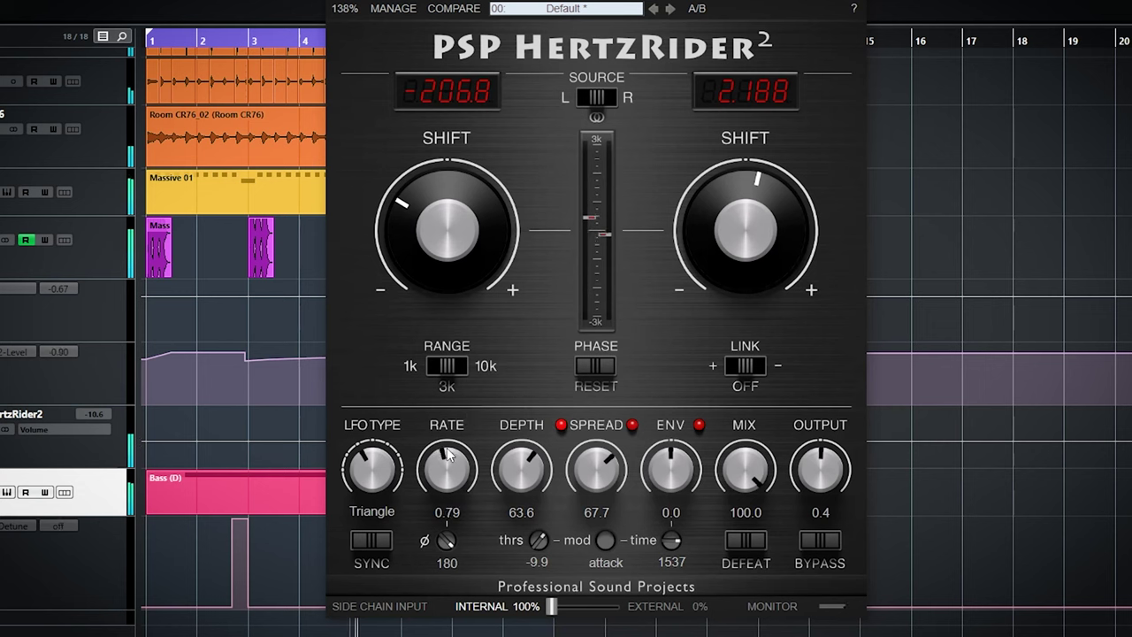
drag(528, 423, 529, 464)
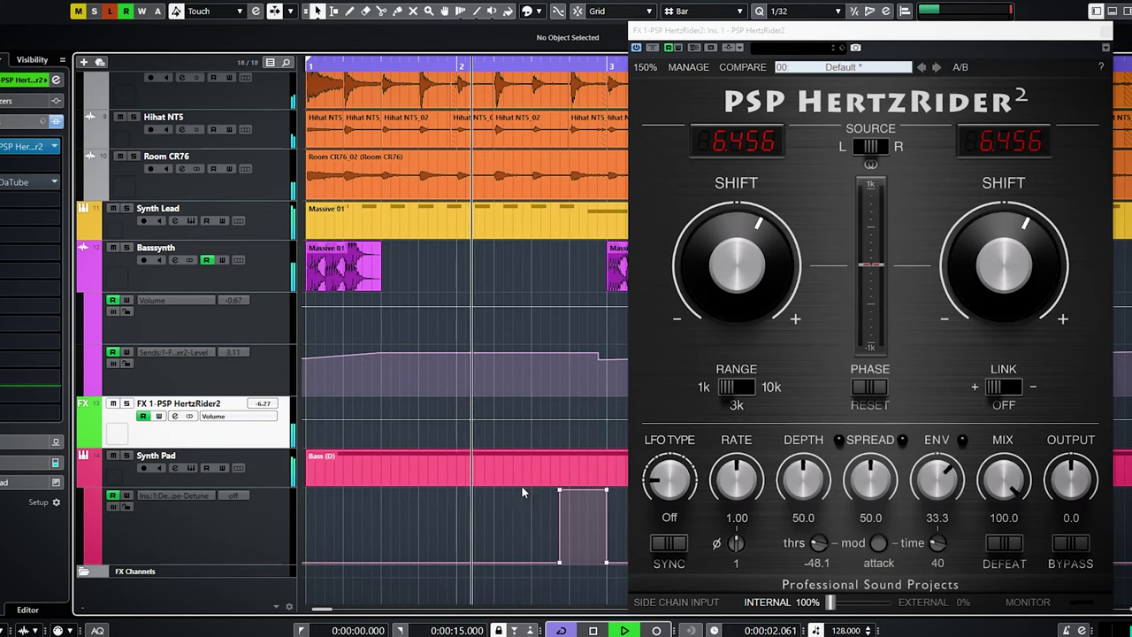
Centre the HertzRider2 window, raise the envelope threshold and switch mod to attack
drag(861, 35, 624, 18)
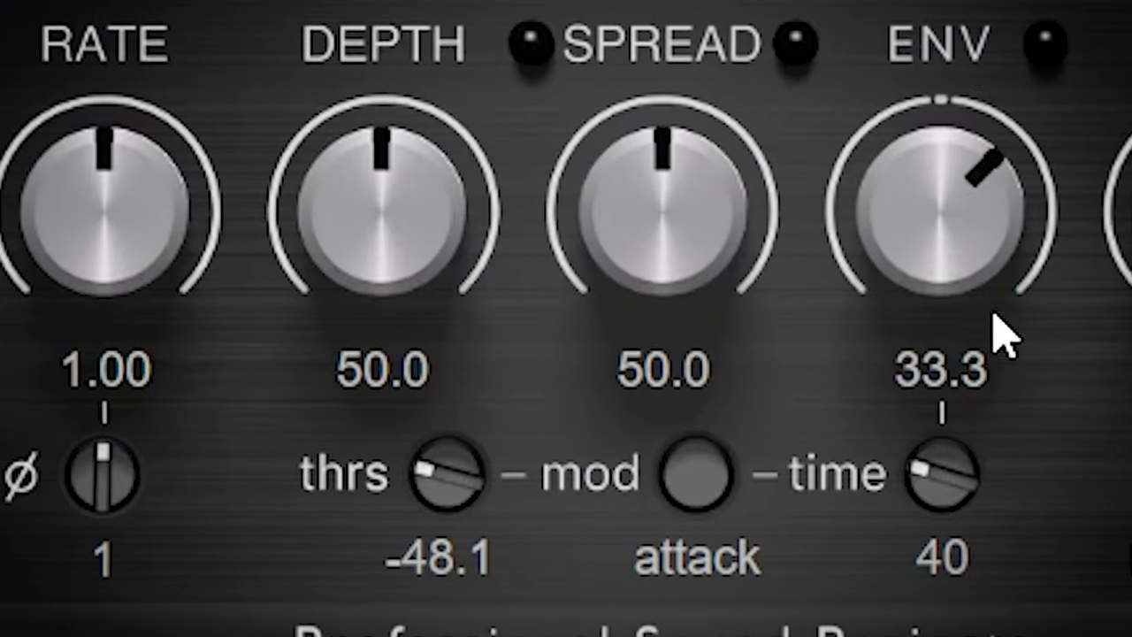
drag(487, 381, 509, 274)
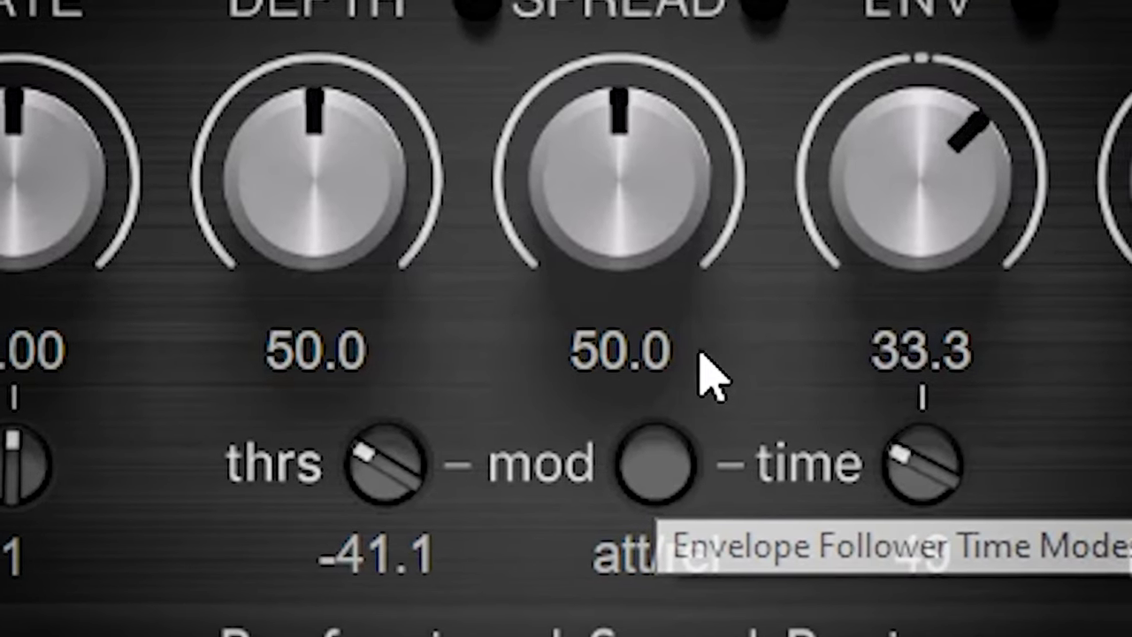
click(644, 470)
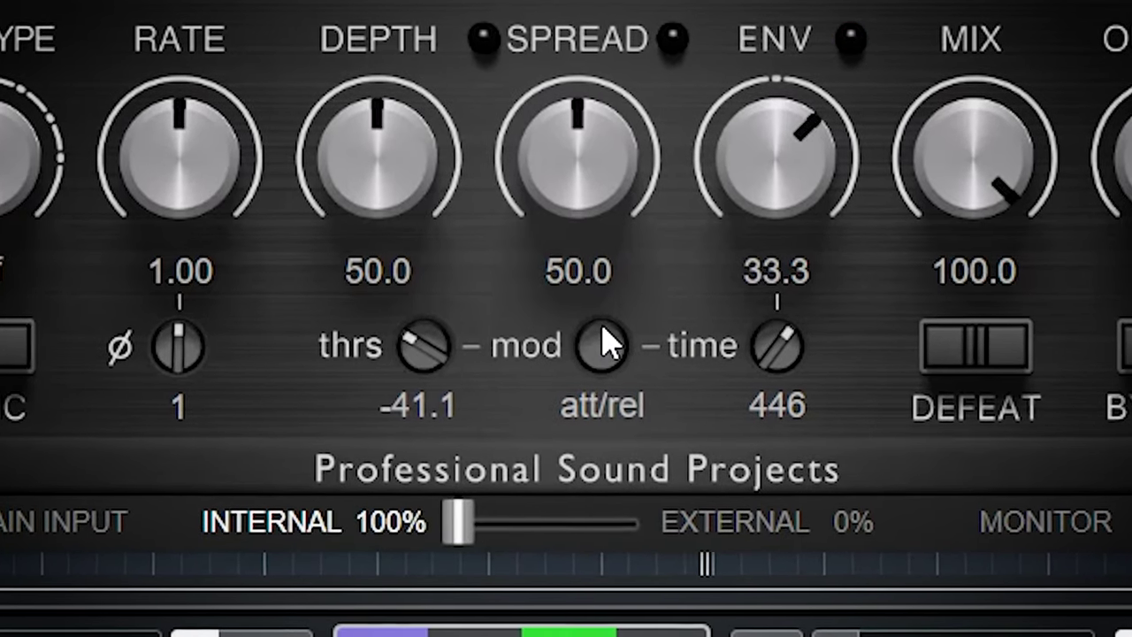
scroll(436, 364, up, 1)
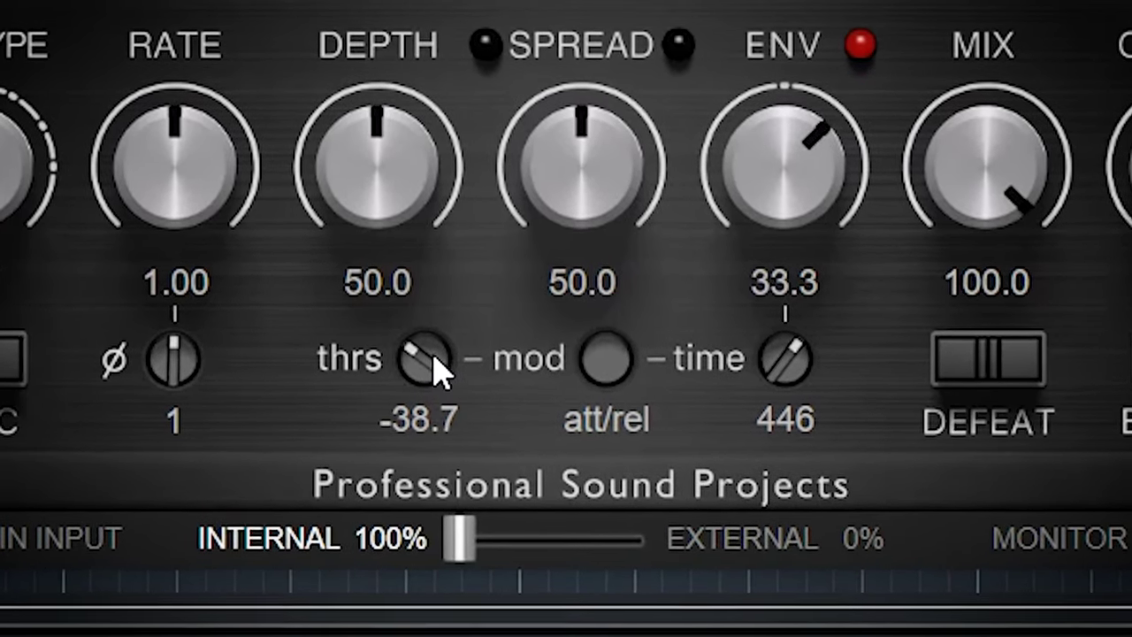
scroll(430, 380, down, 2)
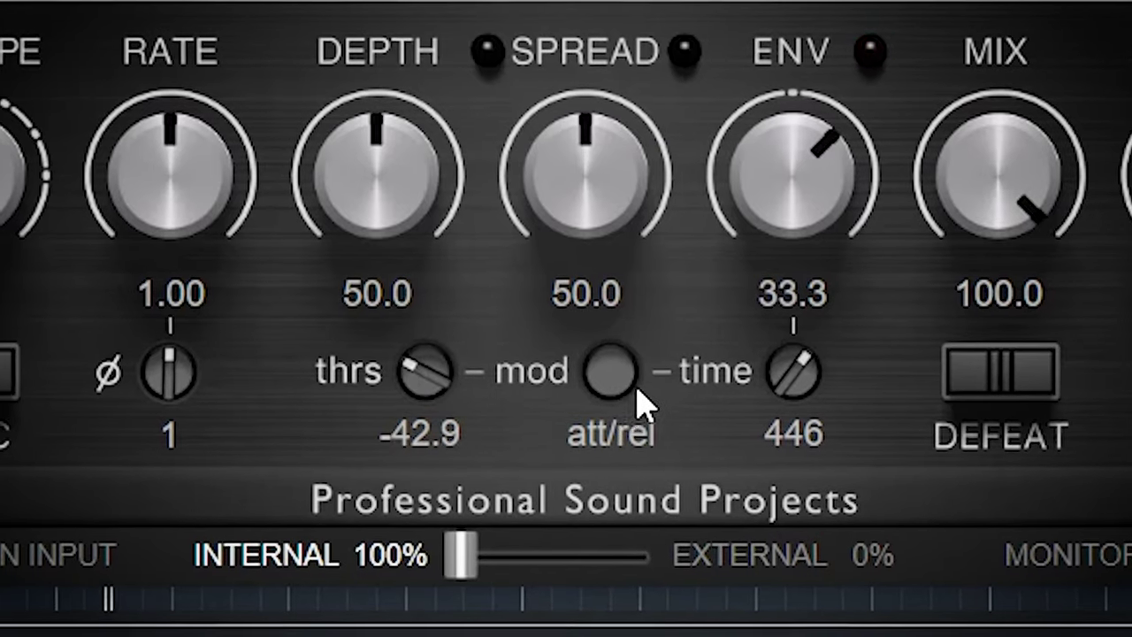
Settle the envelope follower at threshold -29.5, attack mode, time 107
click(629, 376)
drag(778, 377, 854, 474)
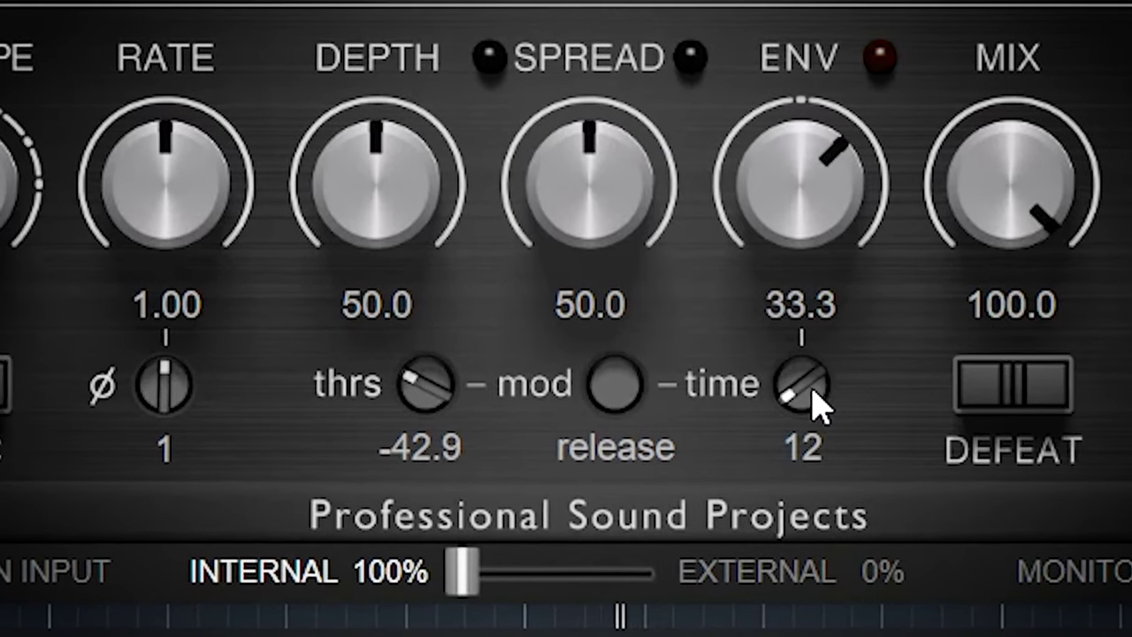
scroll(425, 398, down, 5)
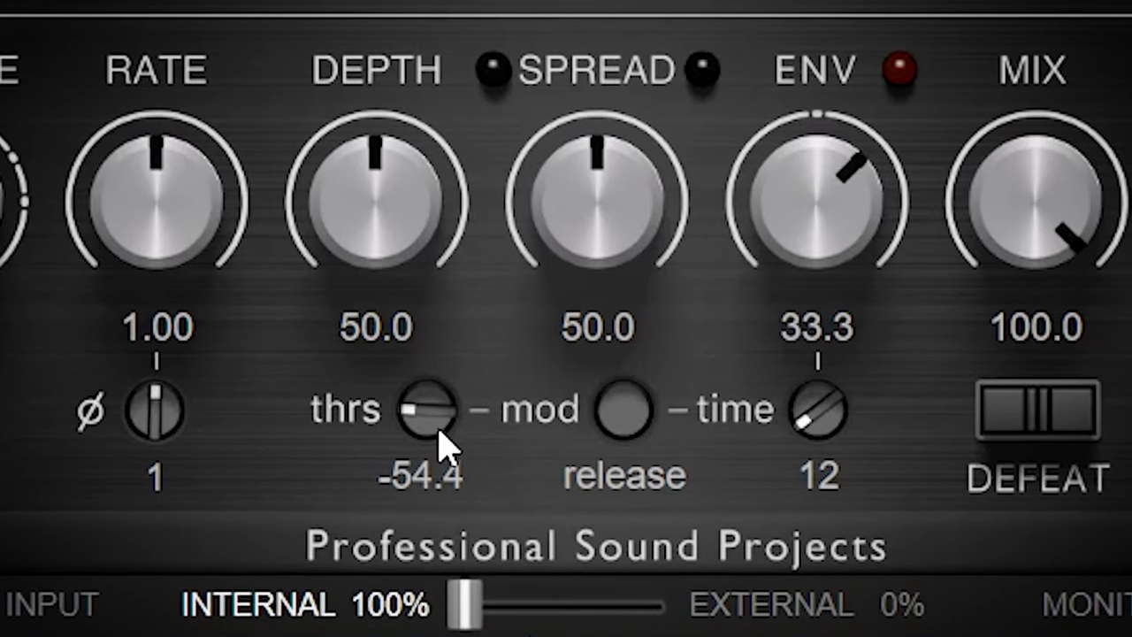
drag(443, 431, 480, 349)
click(655, 432)
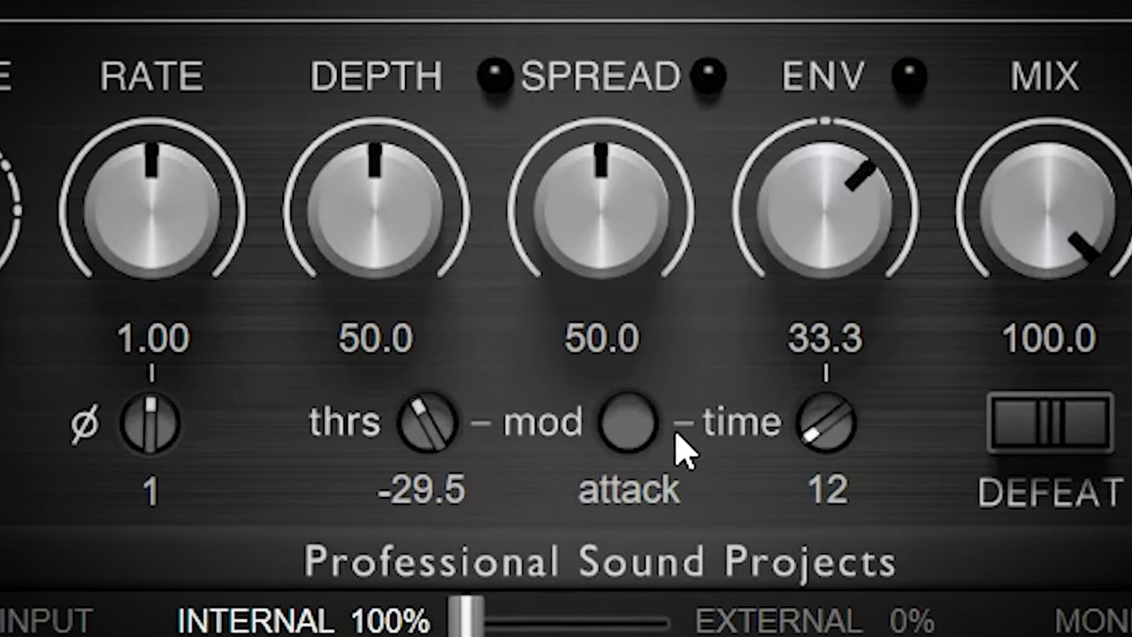
scroll(838, 424, up, 3)
drag(843, 434, 910, 299)
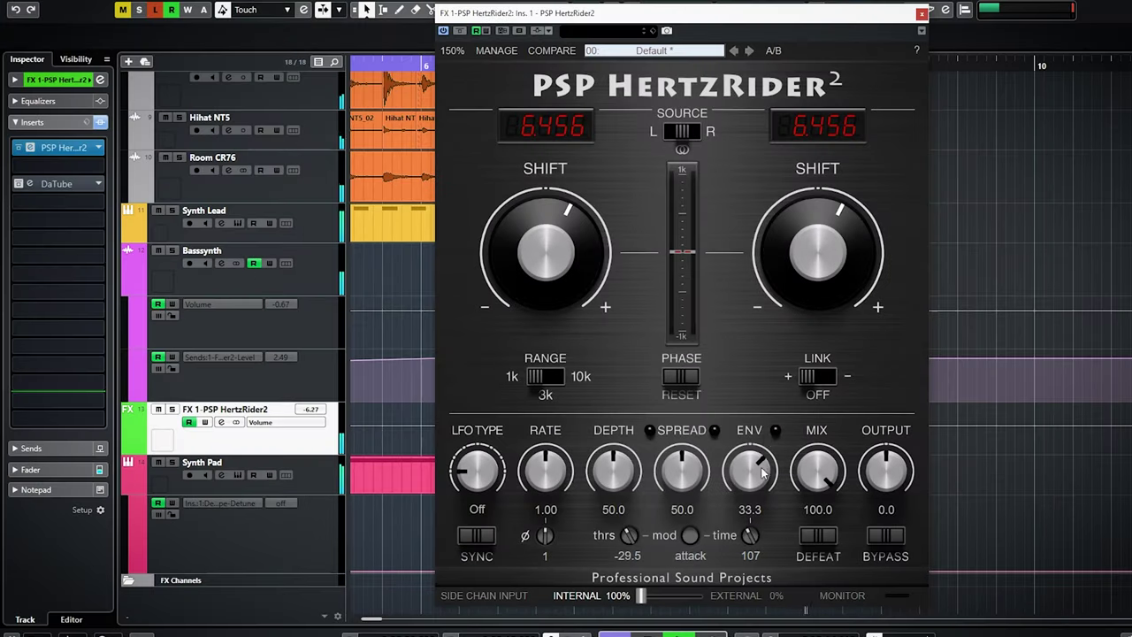
Move HertzRider2 aside, open the DaTube insert, and lower the envelope threshold to -39.3
drag(758, 29, 1013, 29)
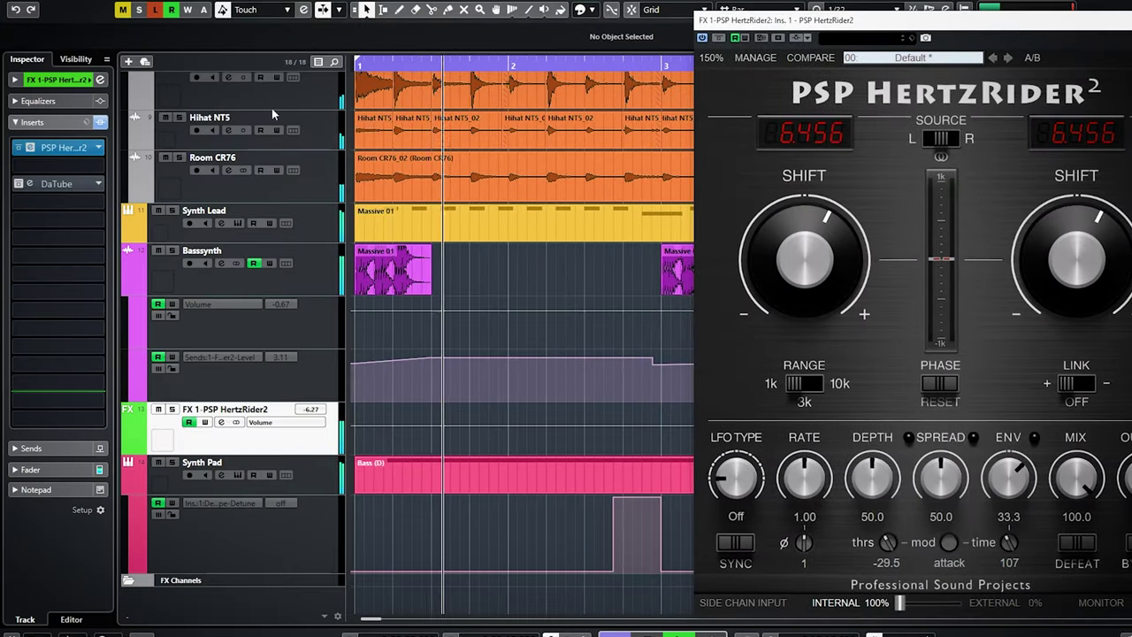
click(29, 185)
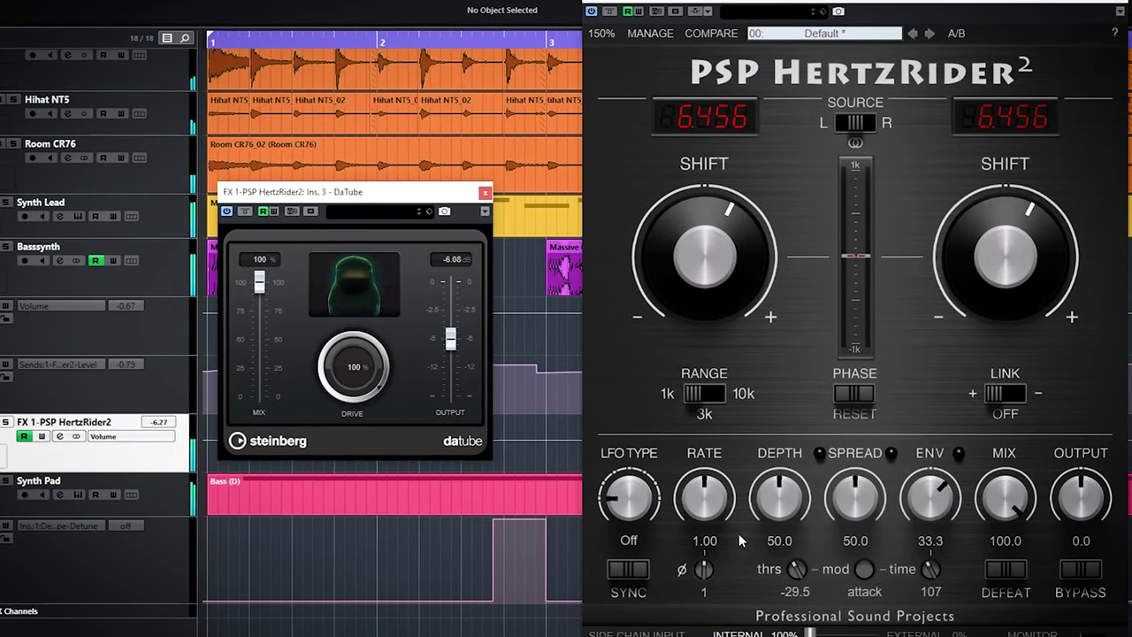
drag(798, 572, 786, 580)
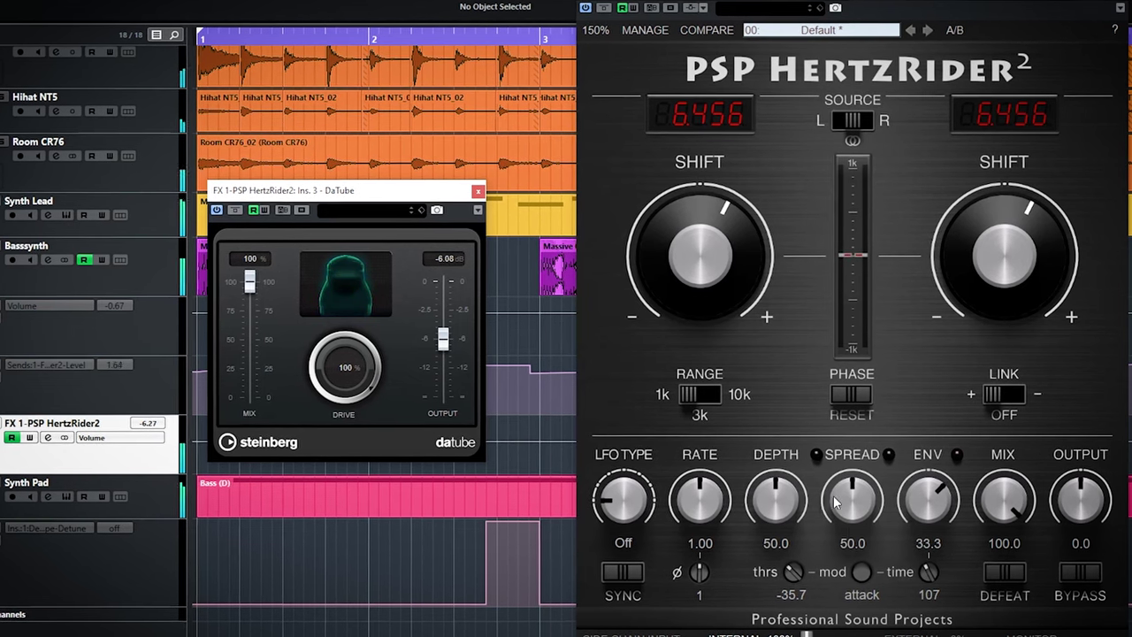
Set the envelope amount to -33.9 in release mode with time 259
drag(791, 513, 793, 518)
drag(916, 522, 918, 507)
drag(921, 576, 925, 557)
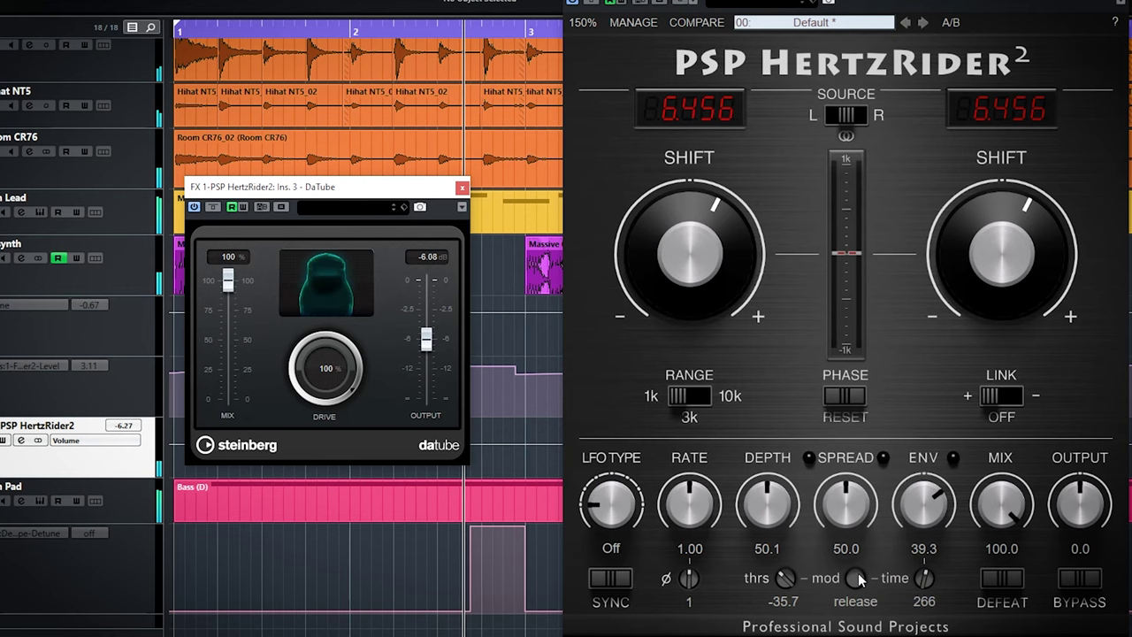
drag(927, 581, 905, 575)
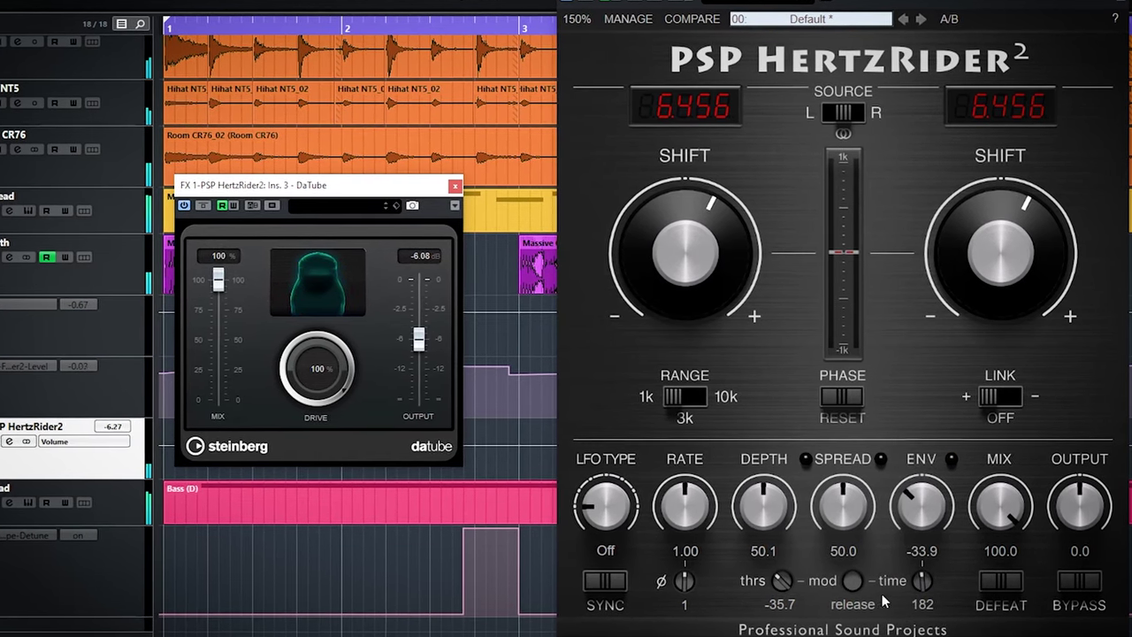
scroll(922, 582, up, 3)
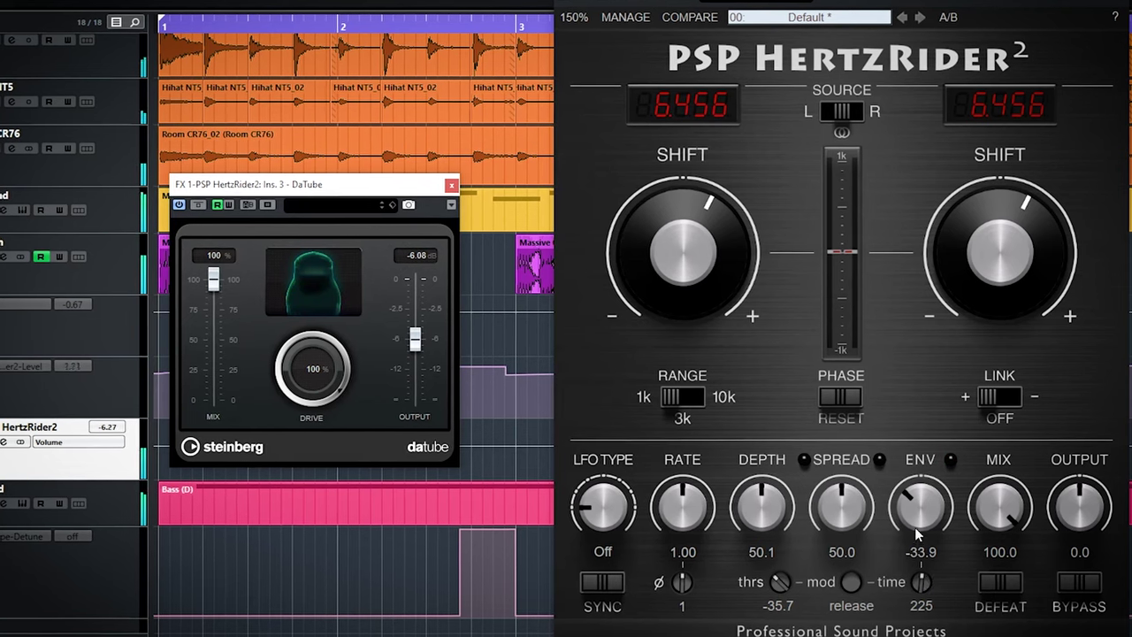
scroll(923, 582, up, 2)
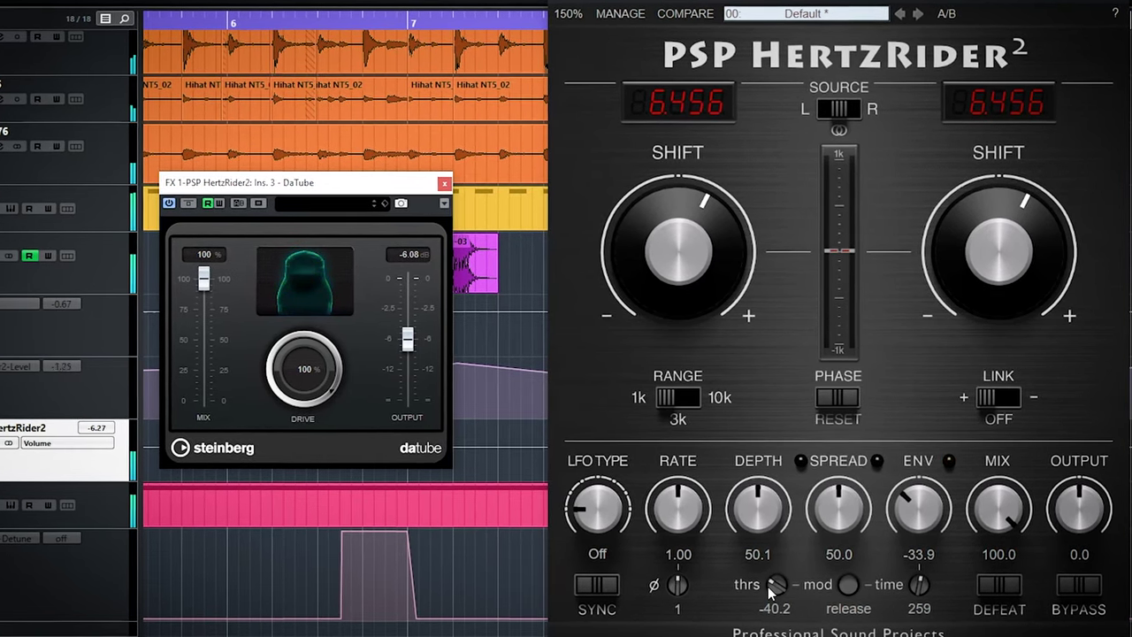
scroll(777, 588, up, 1)
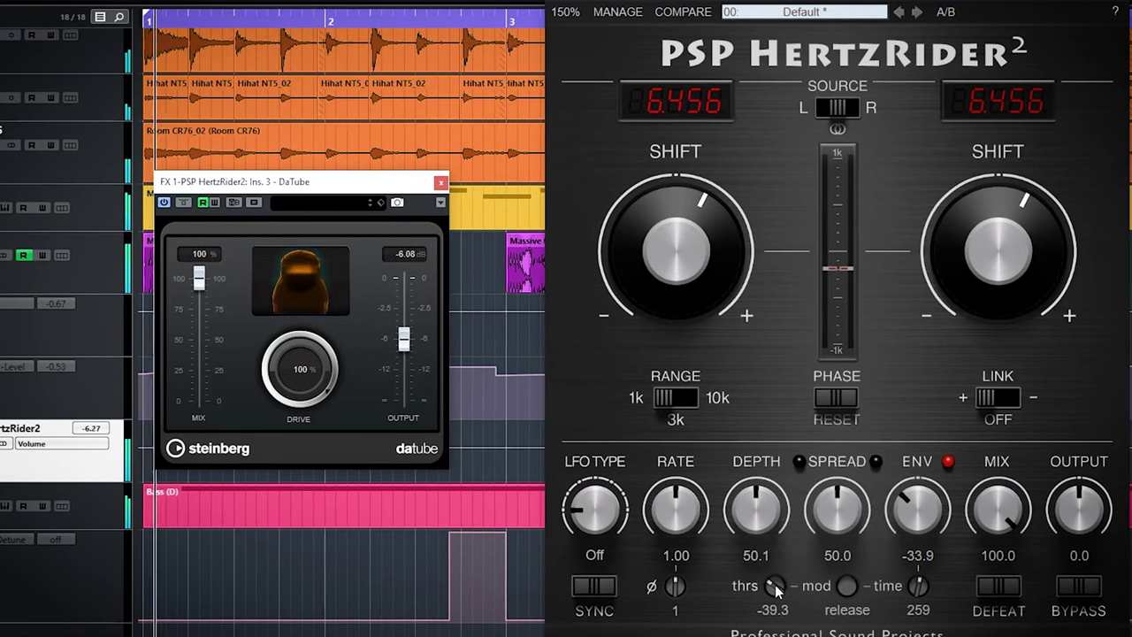